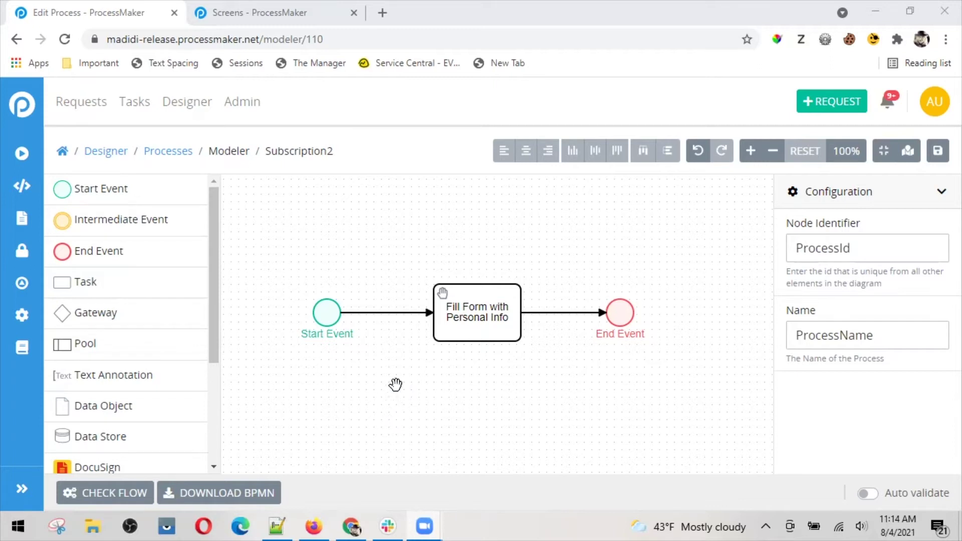
Change the Fill Form with Personal Info task's type to Form Task and confirm the change
click(469, 310)
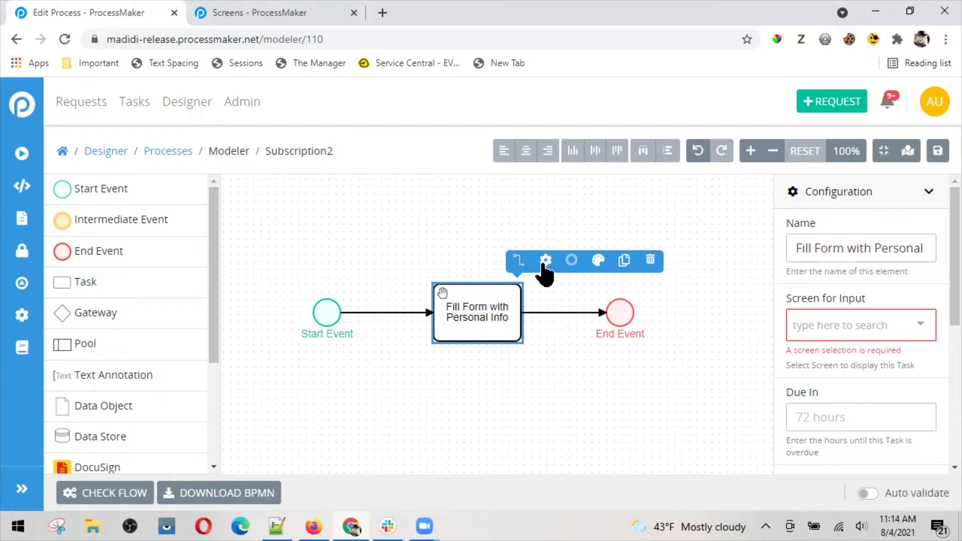
click(545, 262)
click(556, 292)
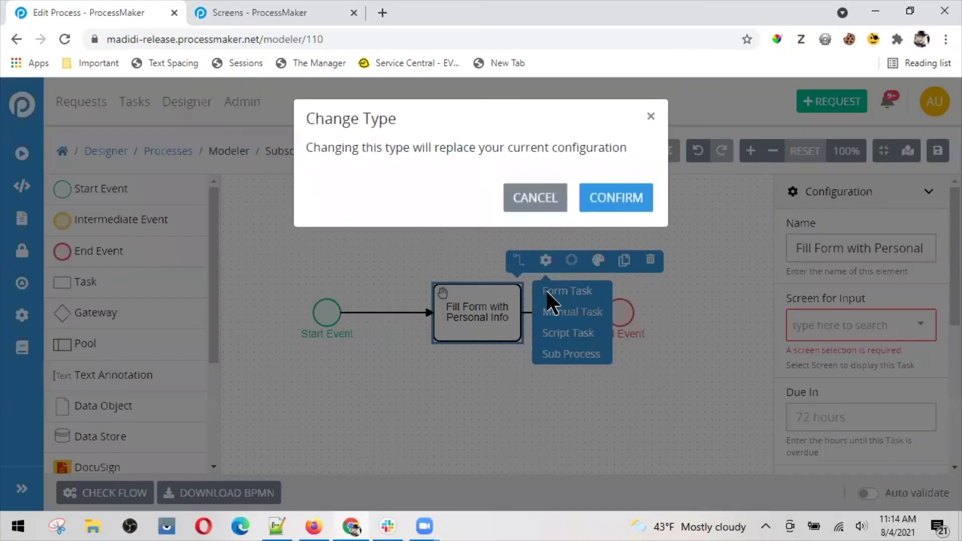
click(607, 206)
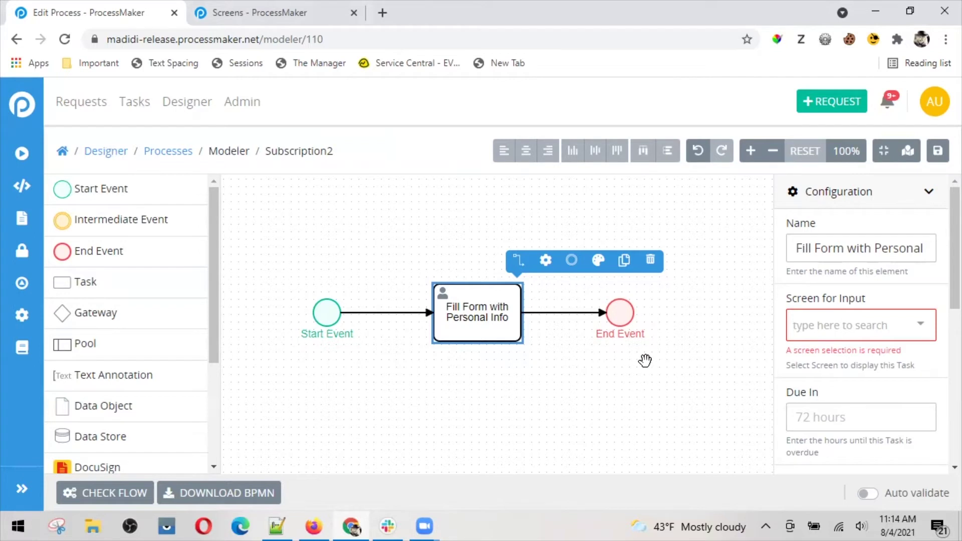
click(499, 398)
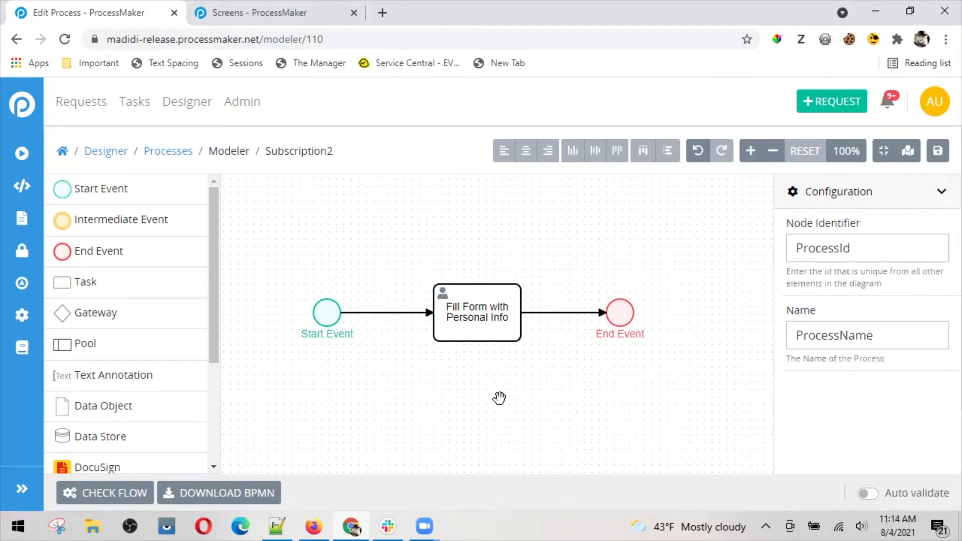
click(496, 313)
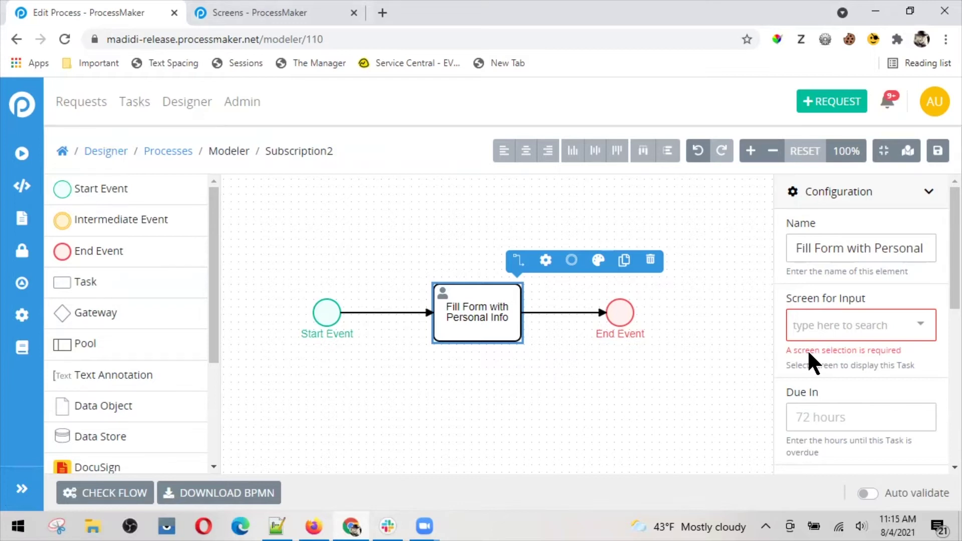
click(923, 326)
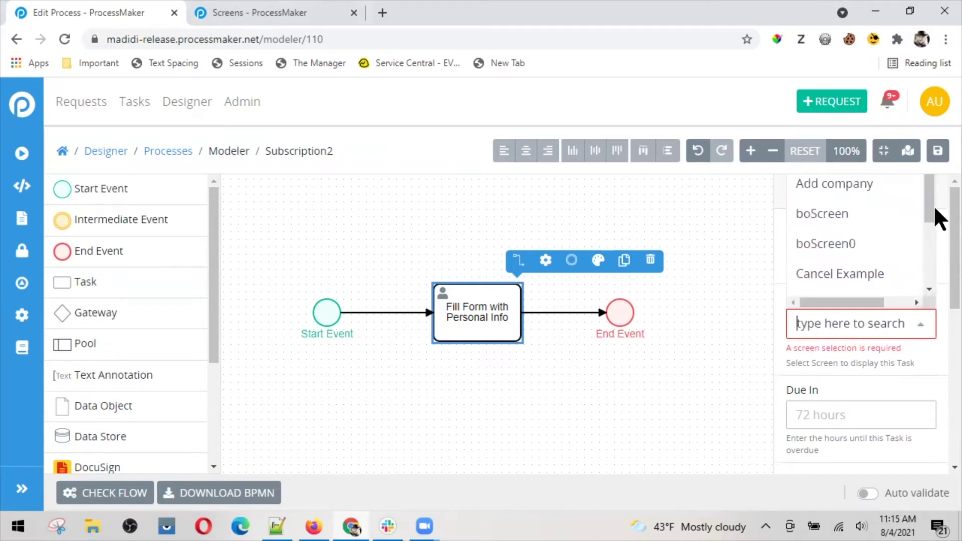
scroll(925, 215, down, 3)
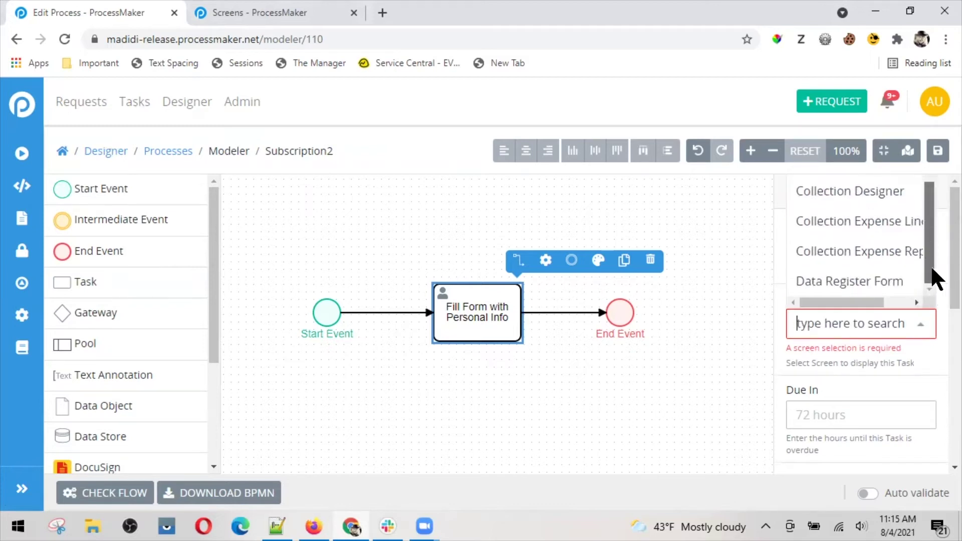
drag(933, 271, 919, 196)
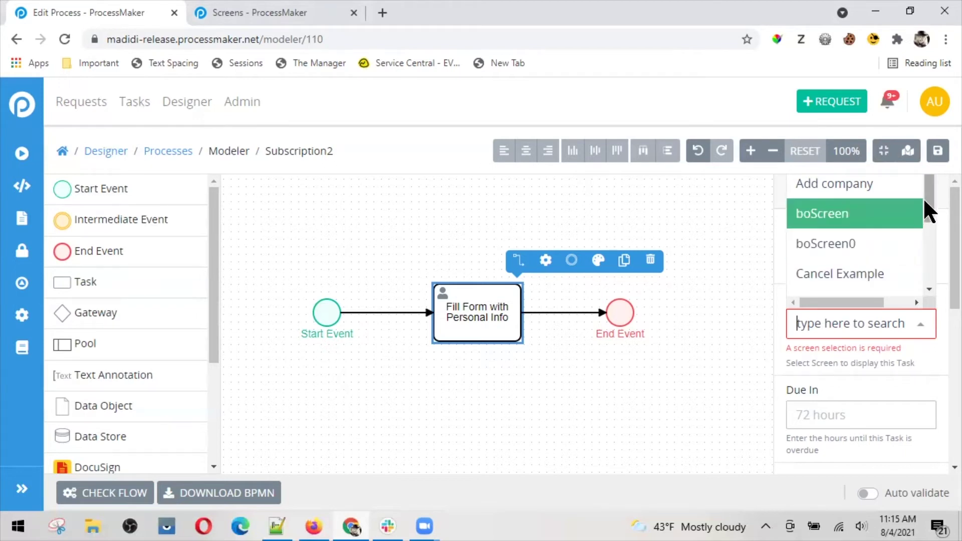
drag(927, 192, 927, 268)
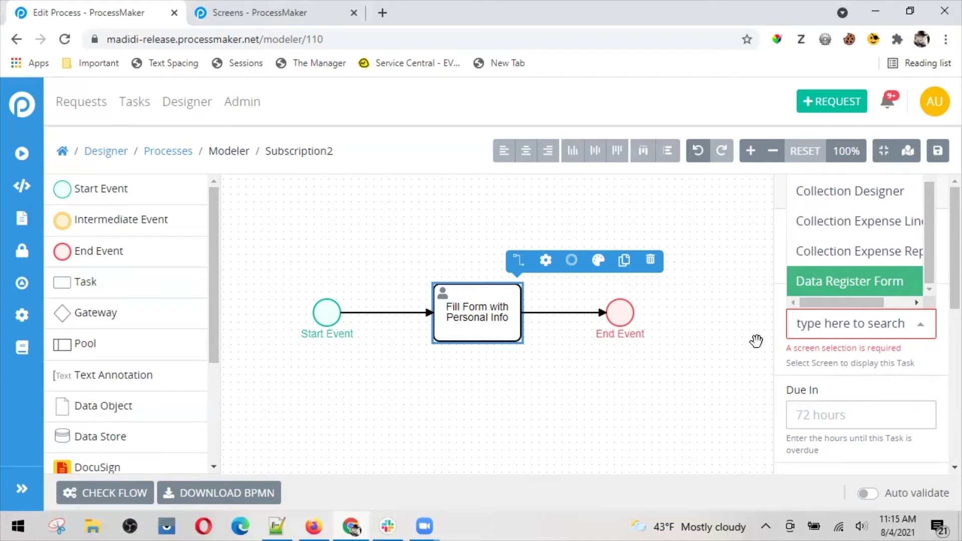
click(735, 343)
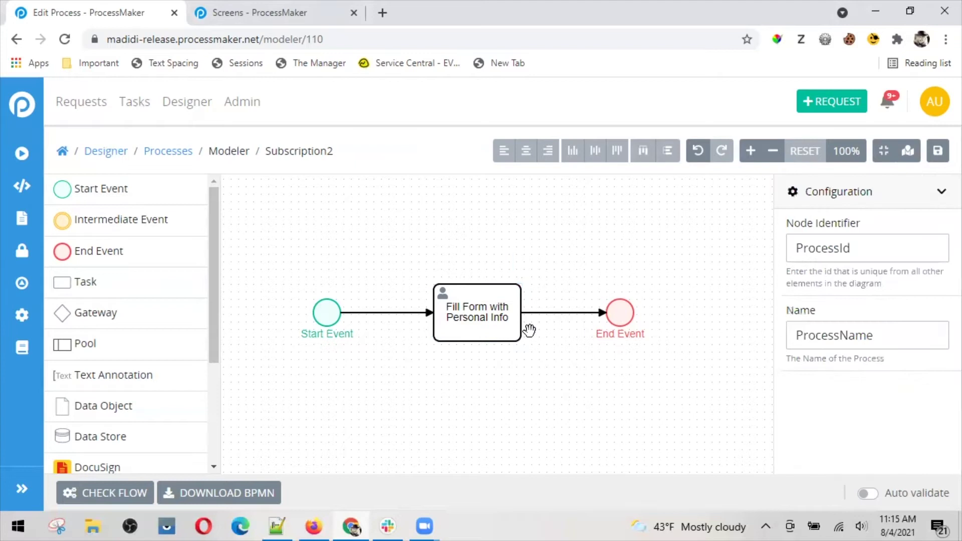
From Screens, create a Form screen 'PersonalInfo' with description 'Form to provide basic personal info'
click(490, 334)
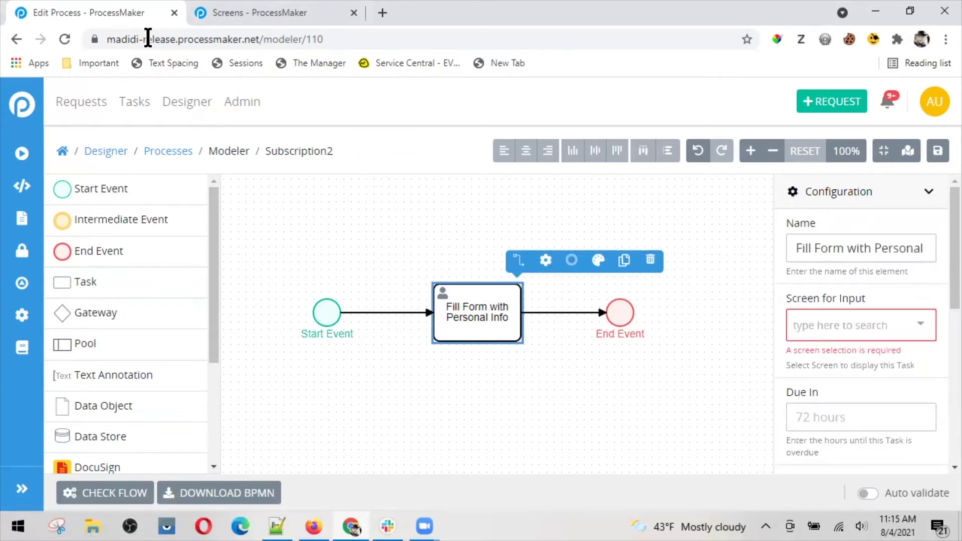
click(193, 17)
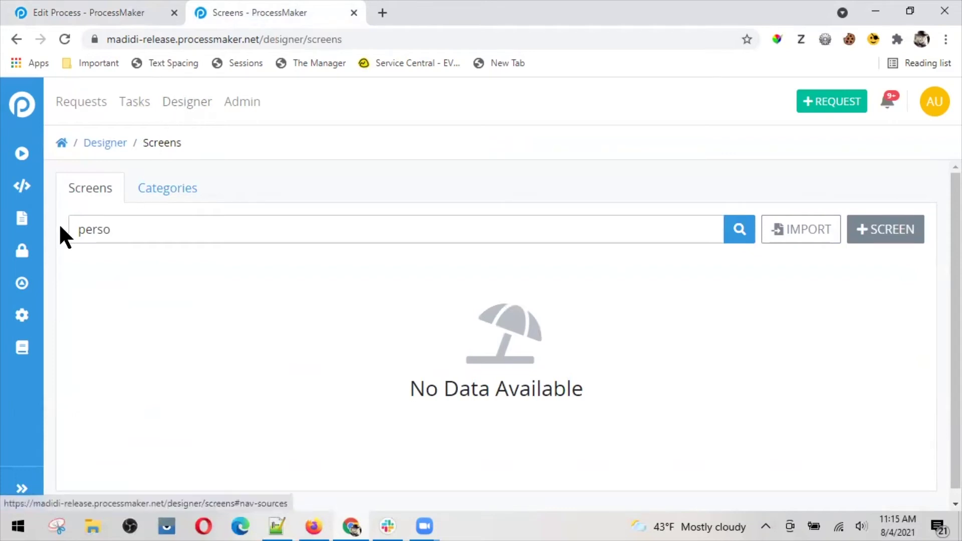
click(897, 232)
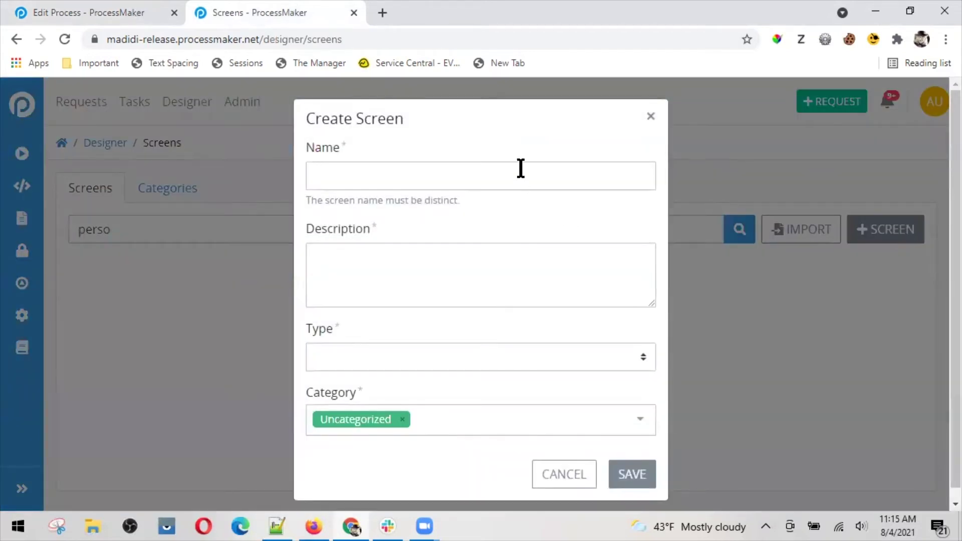
text(PersonalInfo)
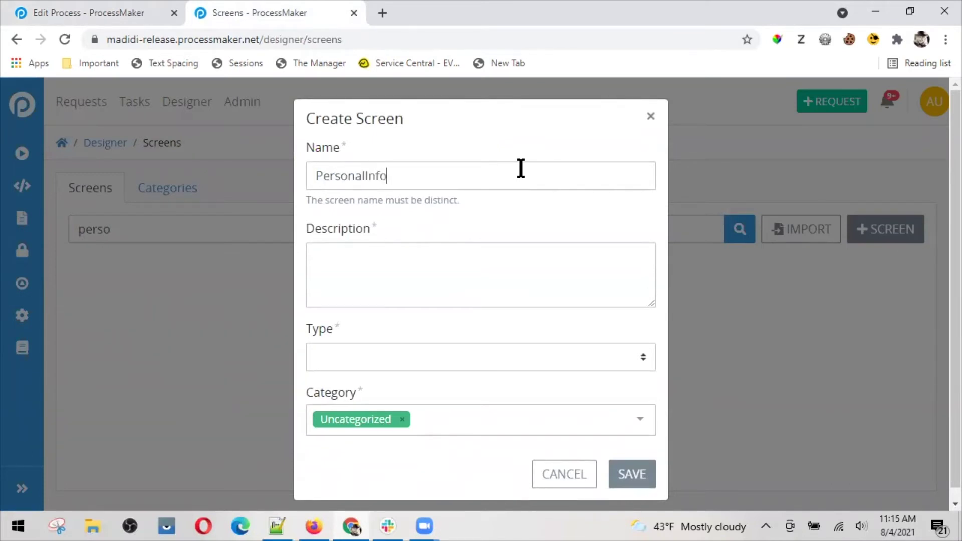
click(450, 264)
text(Form to provide bas)
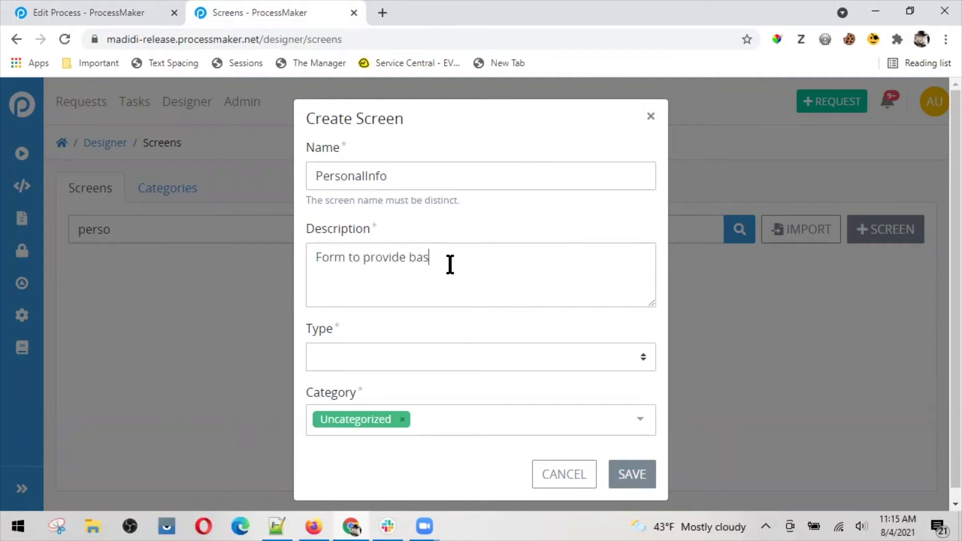
text(ic personal info)
click(416, 358)
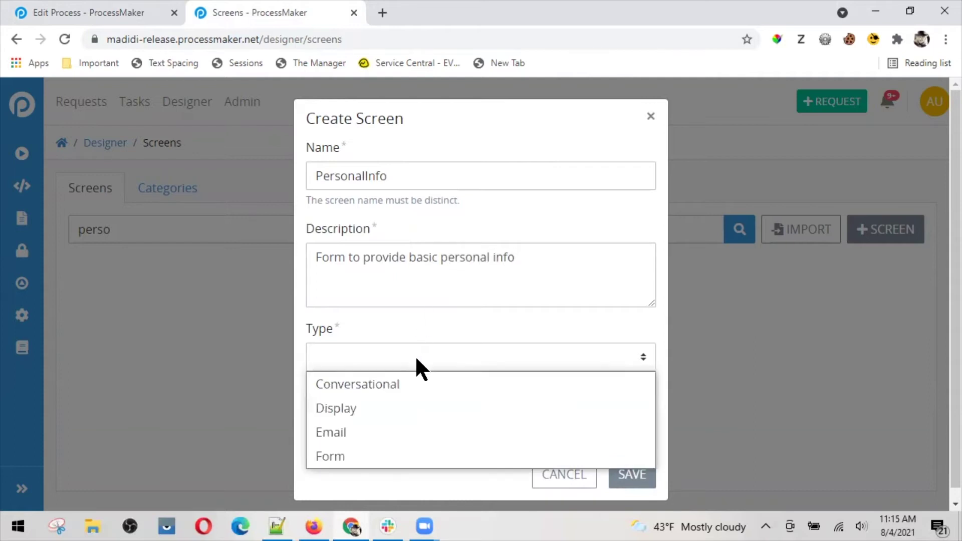
click(371, 456)
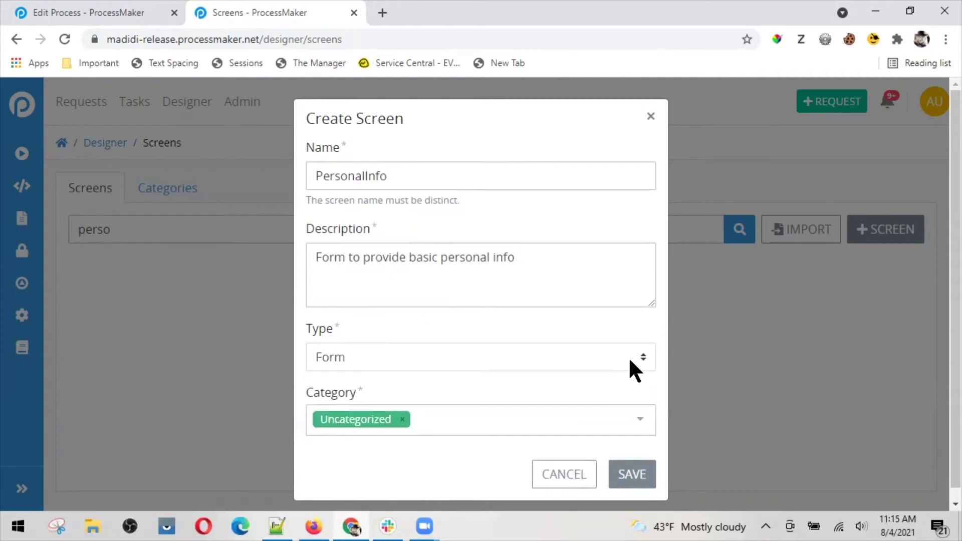
click(624, 471)
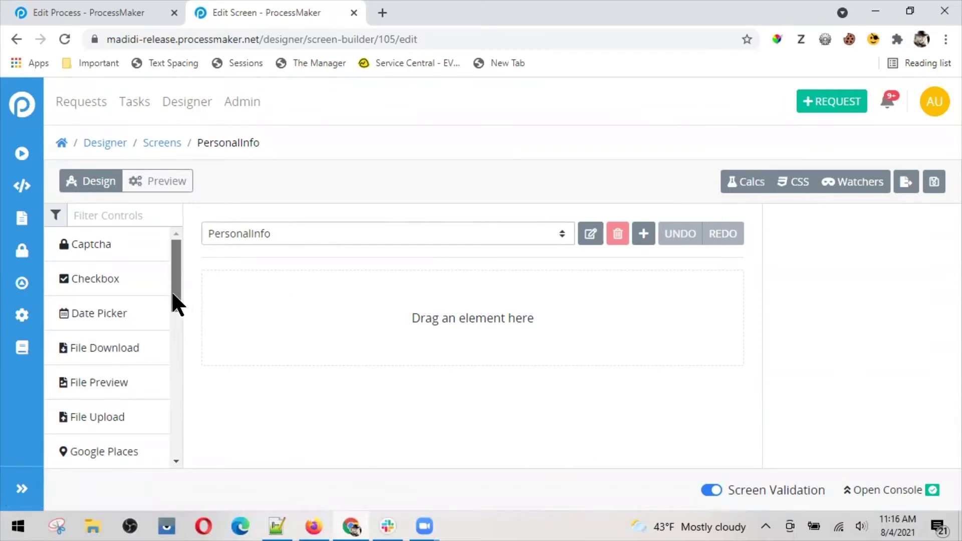
Drag two Line Input fields onto the PersonalInfo canvas, one below the other
drag(171, 292, 165, 351)
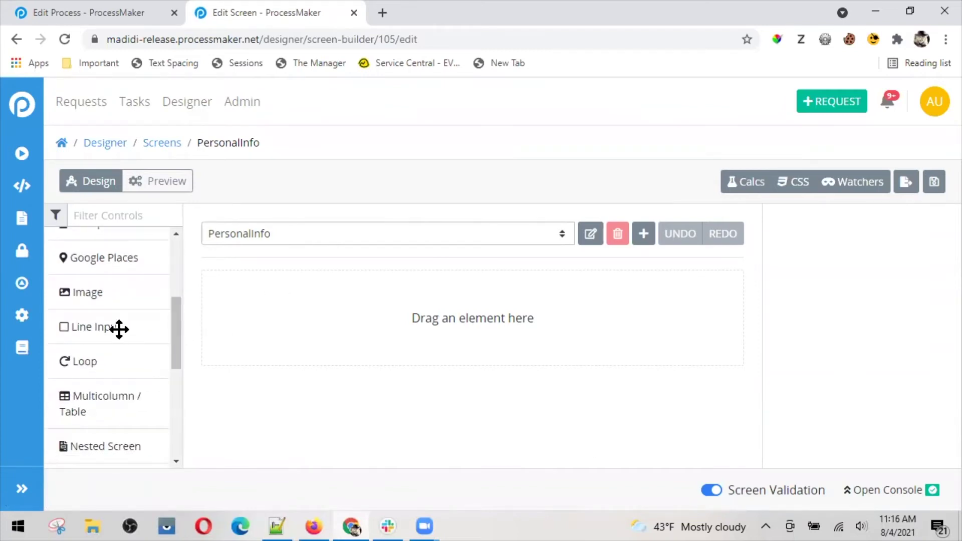
drag(119, 329, 268, 281)
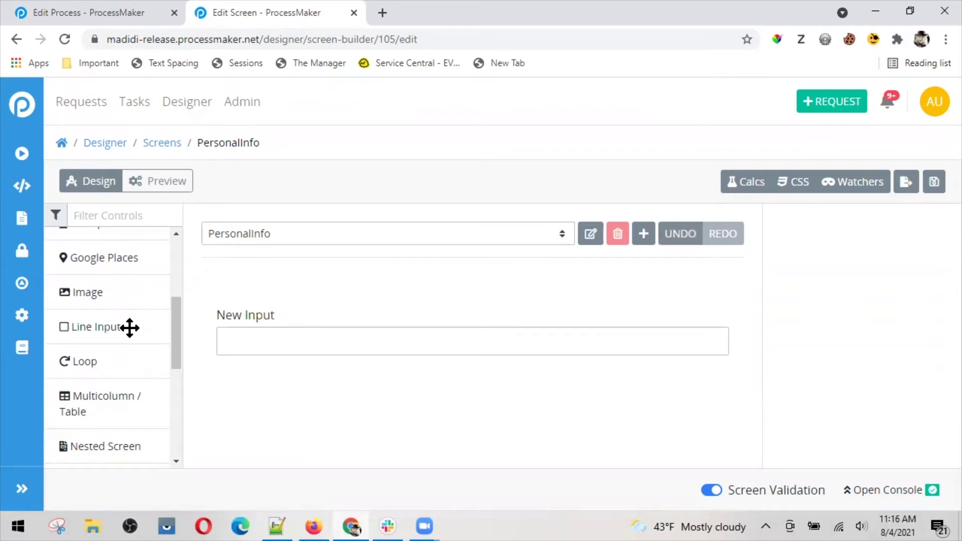
drag(129, 326, 293, 379)
scroll(157, 349, down, 3)
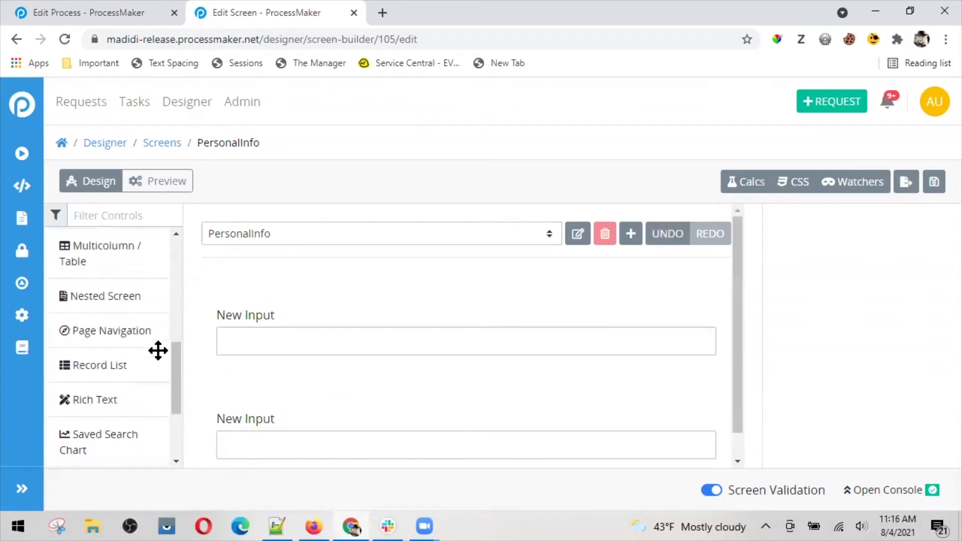
scroll(175, 357, down, 1)
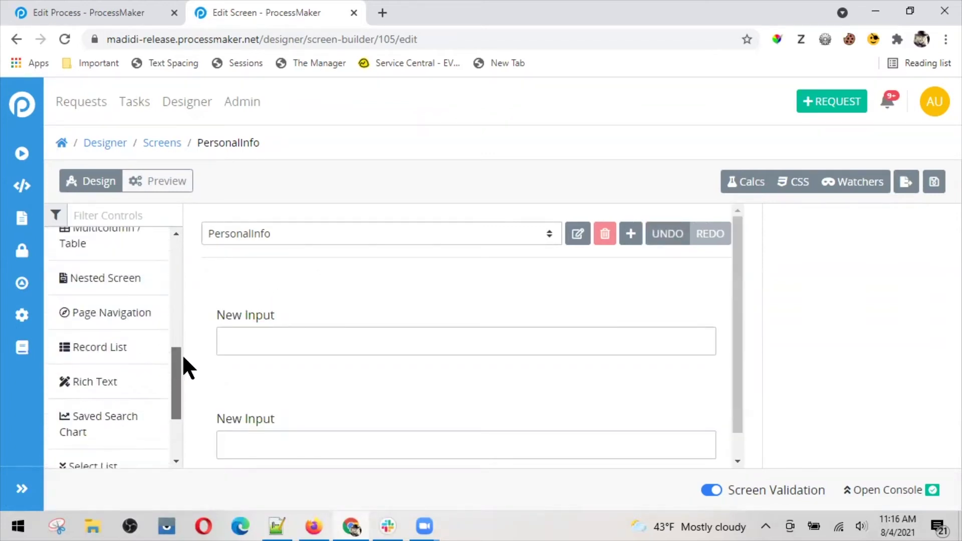
scroll(181, 351, up, 5)
scroll(180, 284, up, 4)
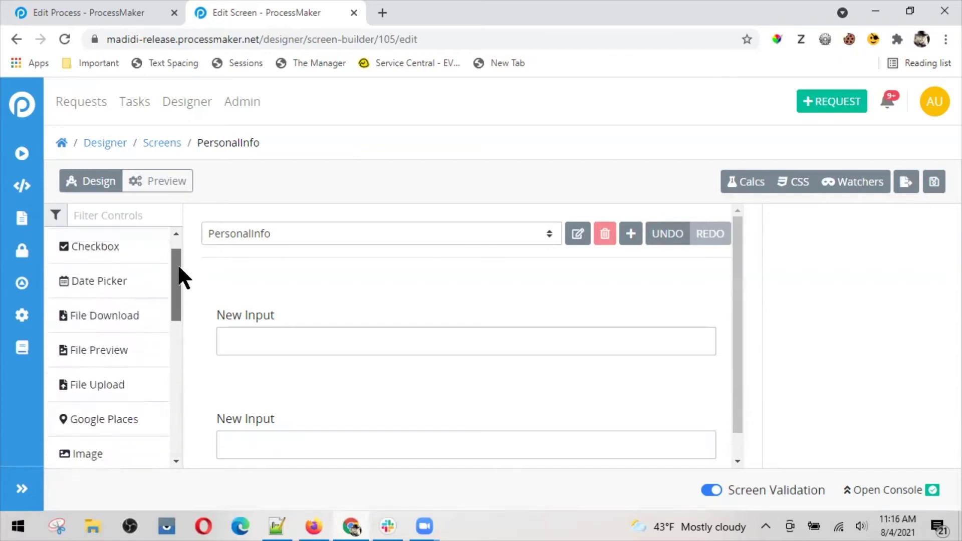
scroll(177, 276, down, 3)
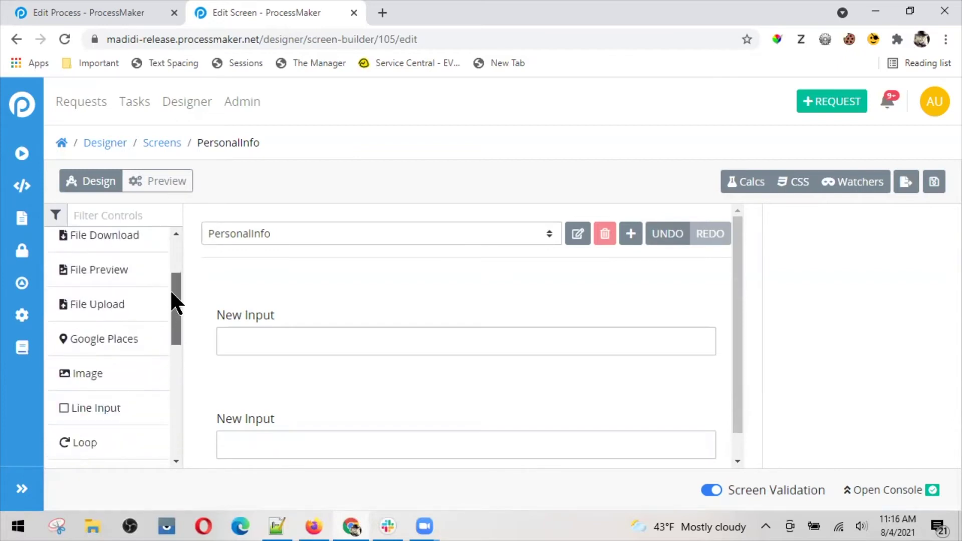
scroll(167, 310, down, 4)
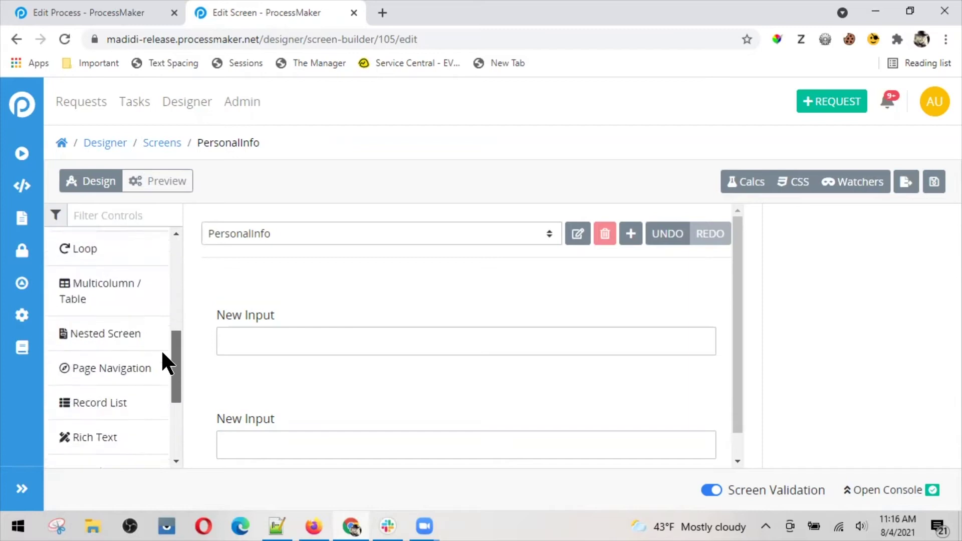
scroll(163, 353, down, 4)
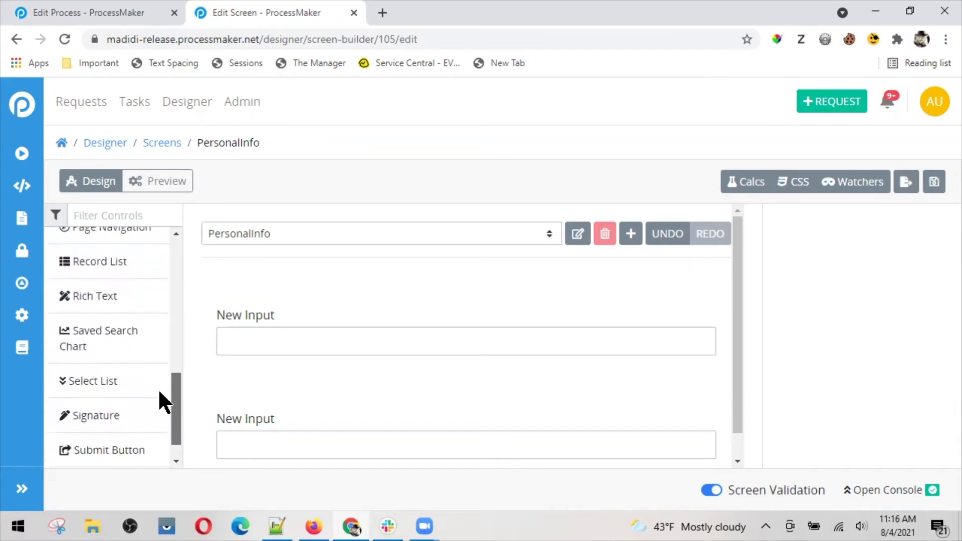
scroll(157, 390, down, 1)
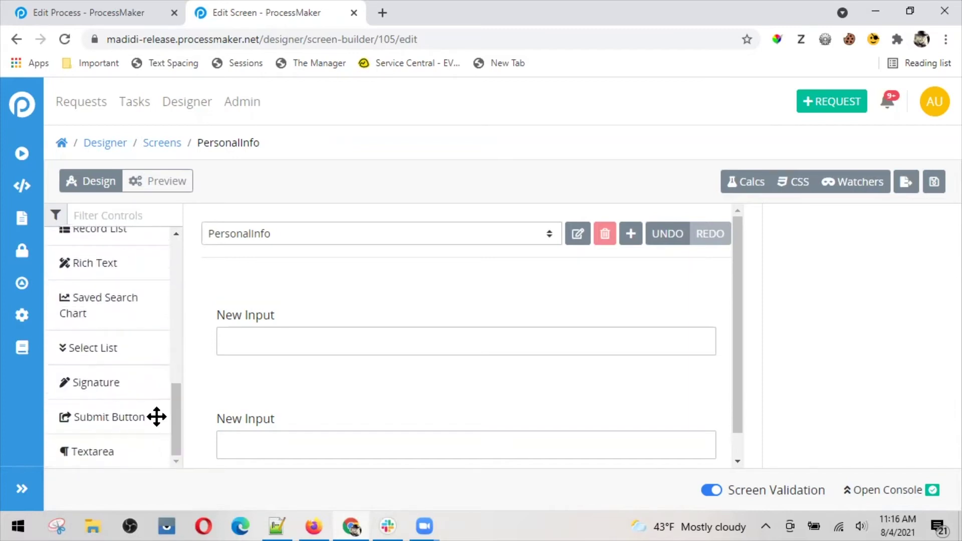
Place the New Select List below a New Input and add another Line Input field
drag(93, 345, 279, 447)
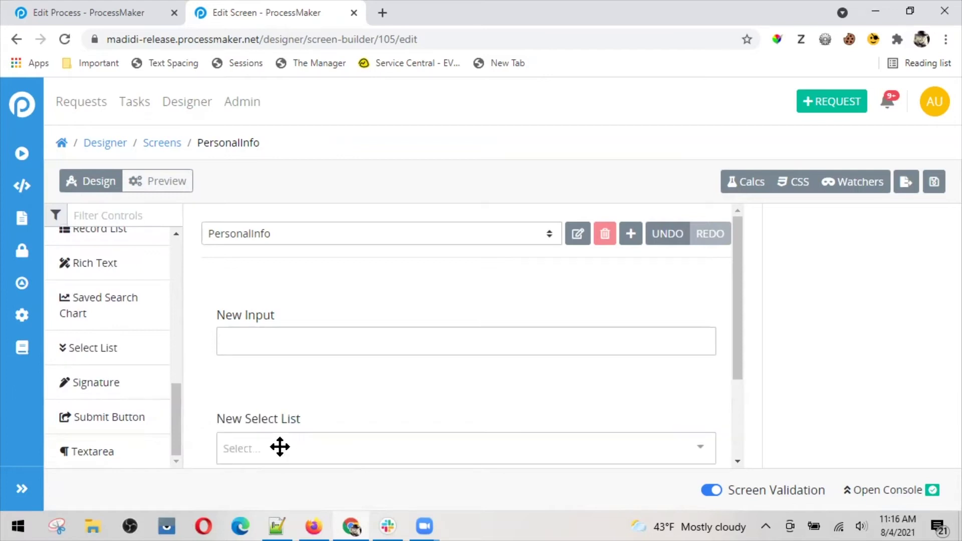
scroll(285, 351, down, 2)
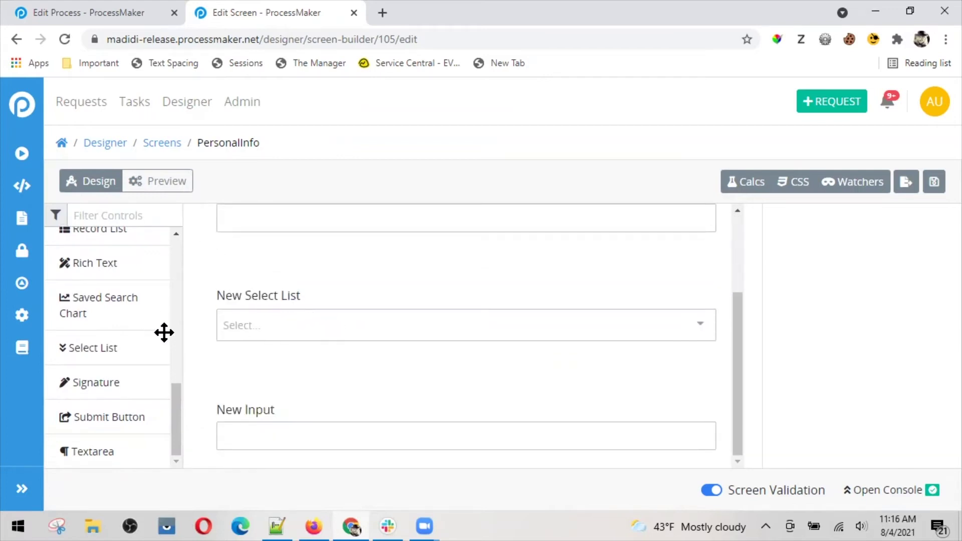
drag(262, 313, 267, 418)
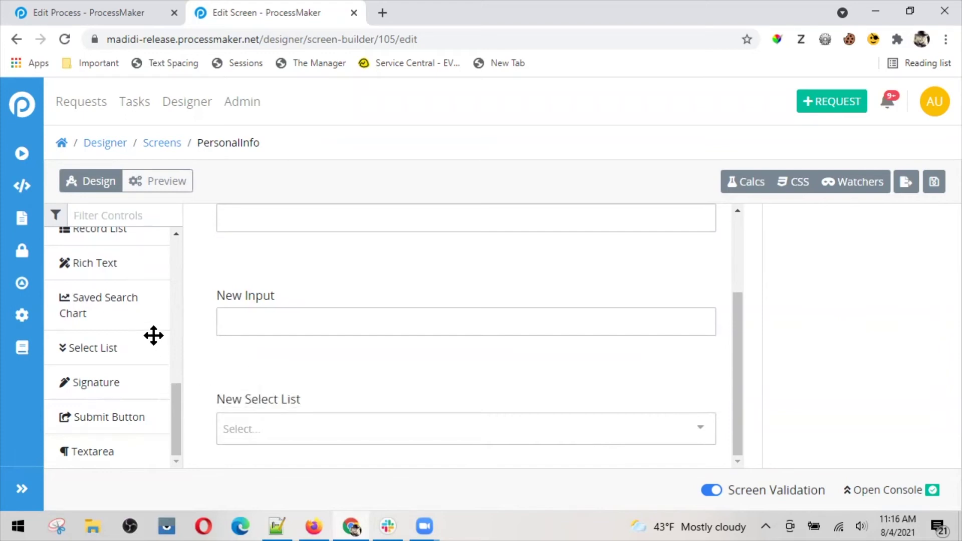
drag(173, 386, 285, 433)
drag(114, 322, 309, 434)
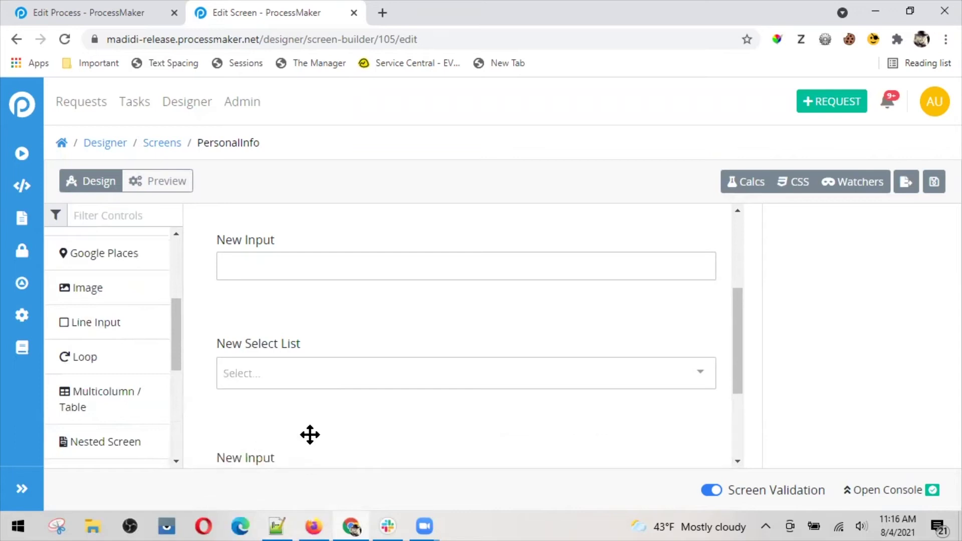
scroll(328, 344, up, 5)
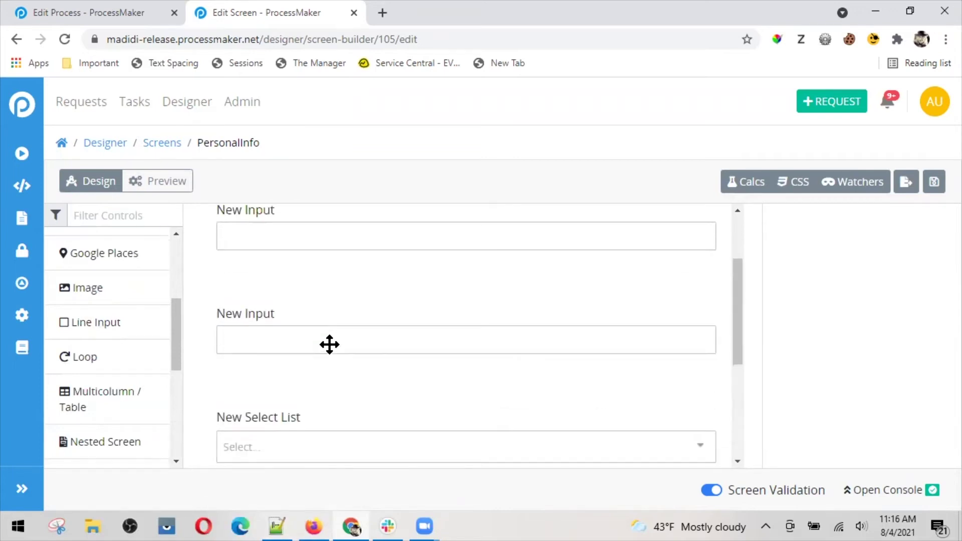
Give the first input variable name 'name' and label 'Name'
click(329, 333)
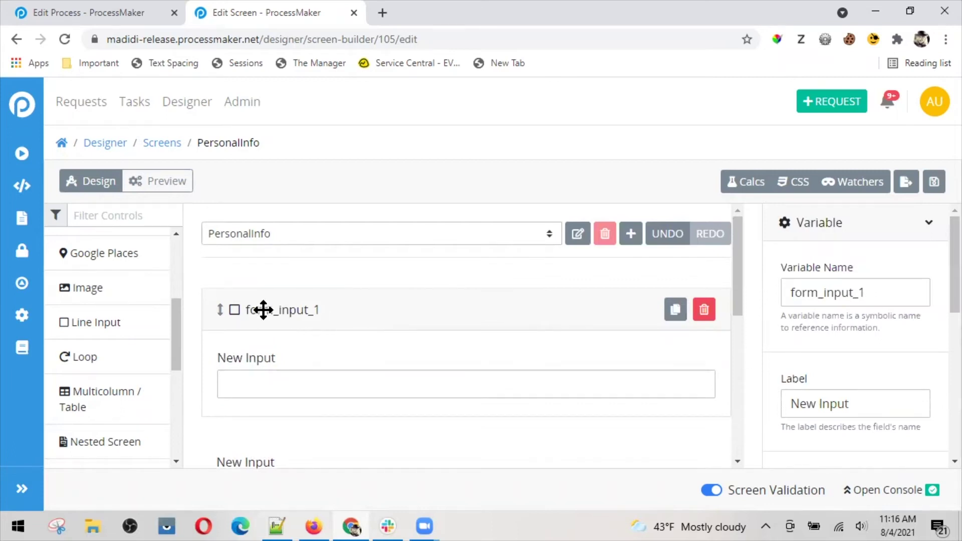
scroll(338, 354, down, 1)
scroll(339, 355, down, 3)
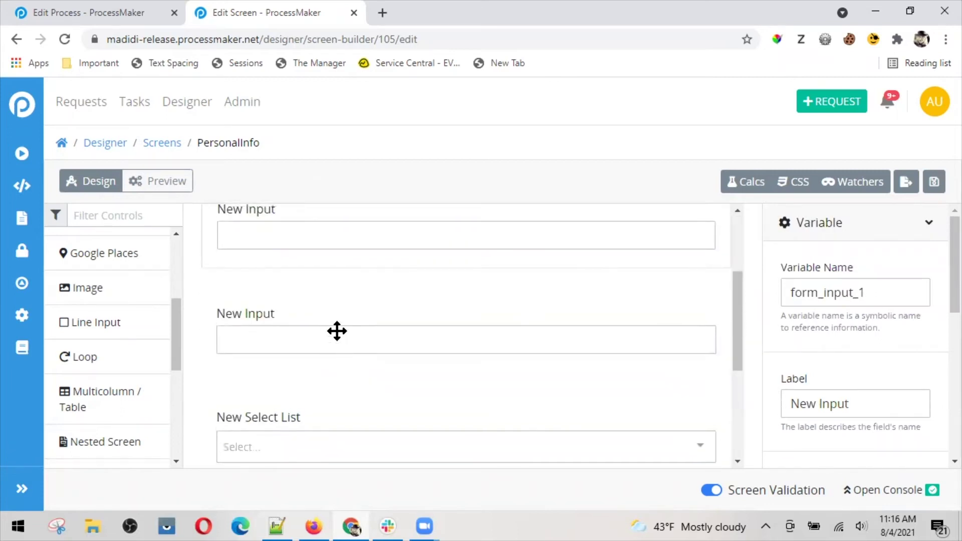
scroll(337, 331, up, 3)
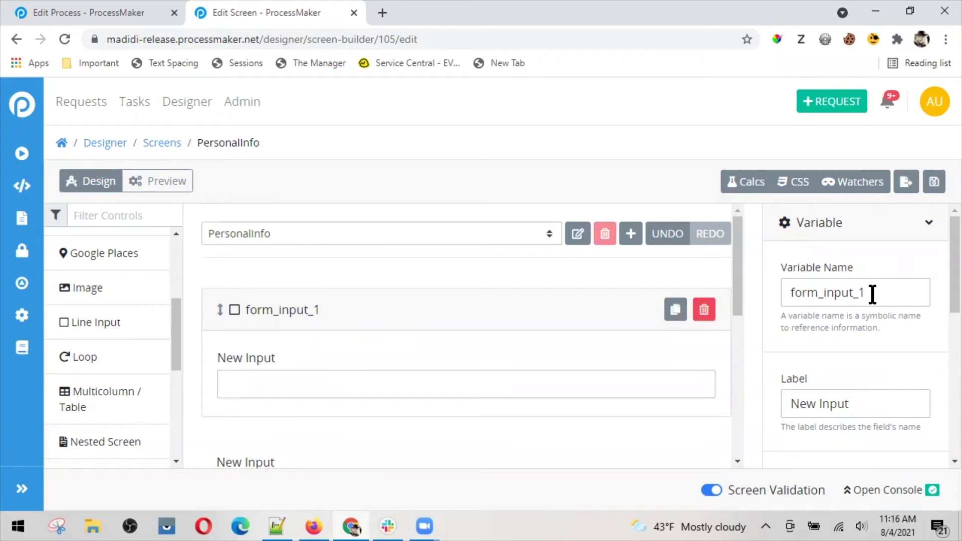
drag(872, 294, 765, 291)
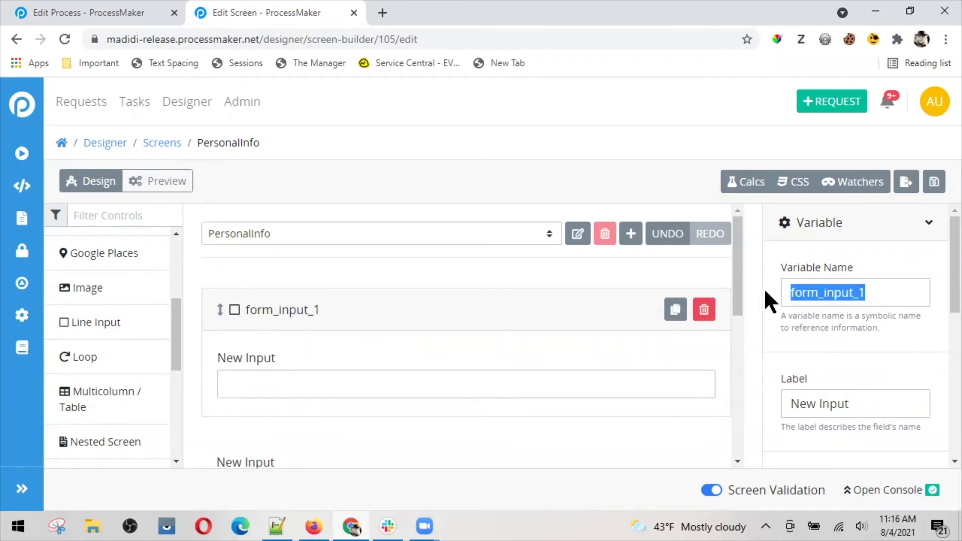
text(name)
drag(856, 399, 689, 383)
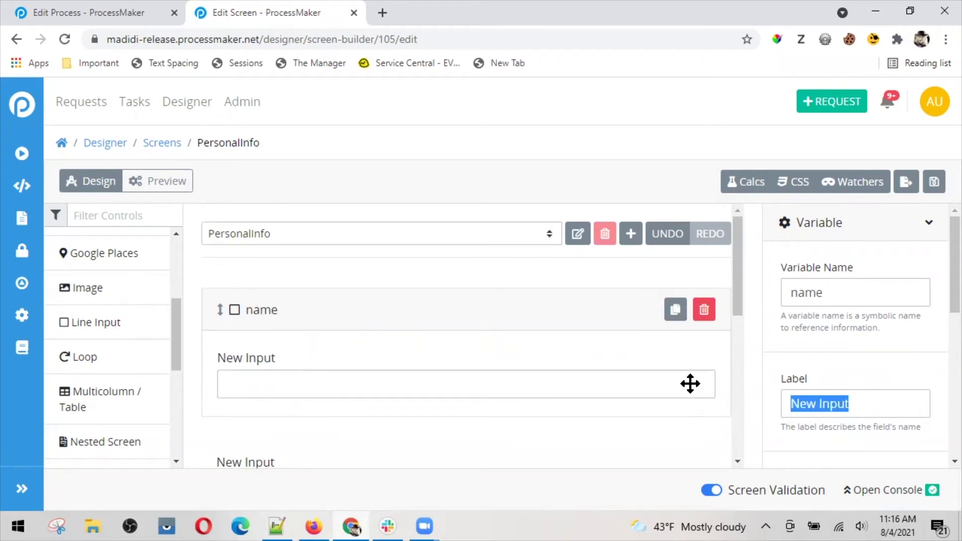
text(Name)
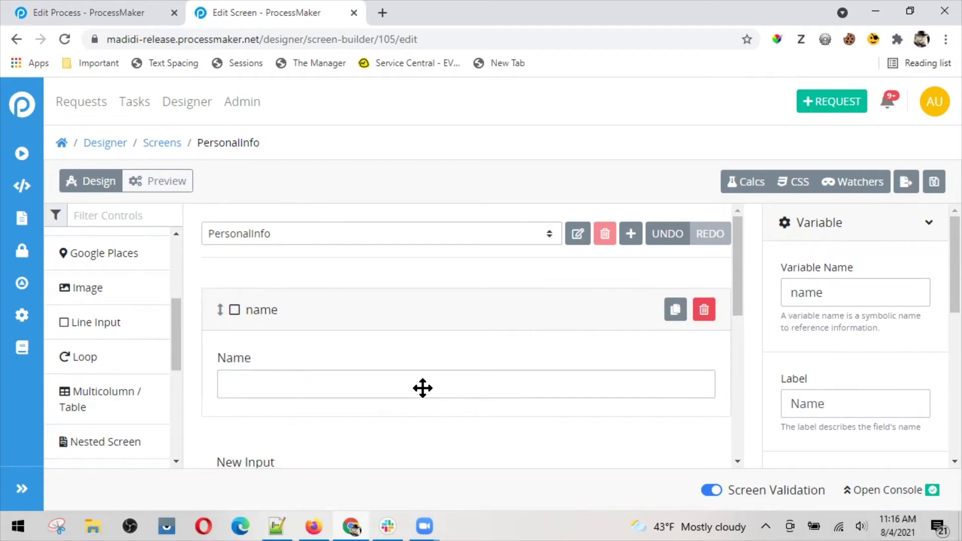
scroll(423, 387, down, 3)
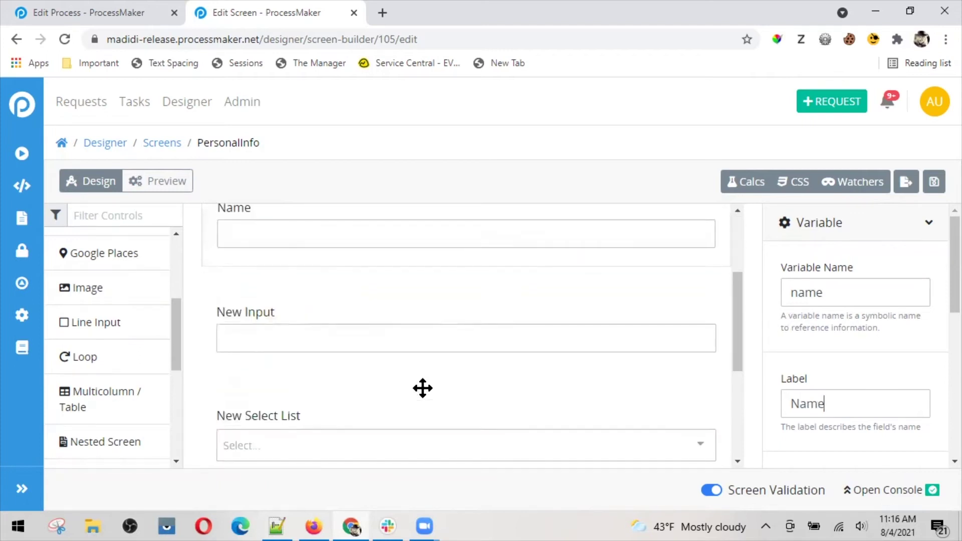
Give the second input variable 'lastName' and label 'Last Name', correcting the misspelling
click(296, 320)
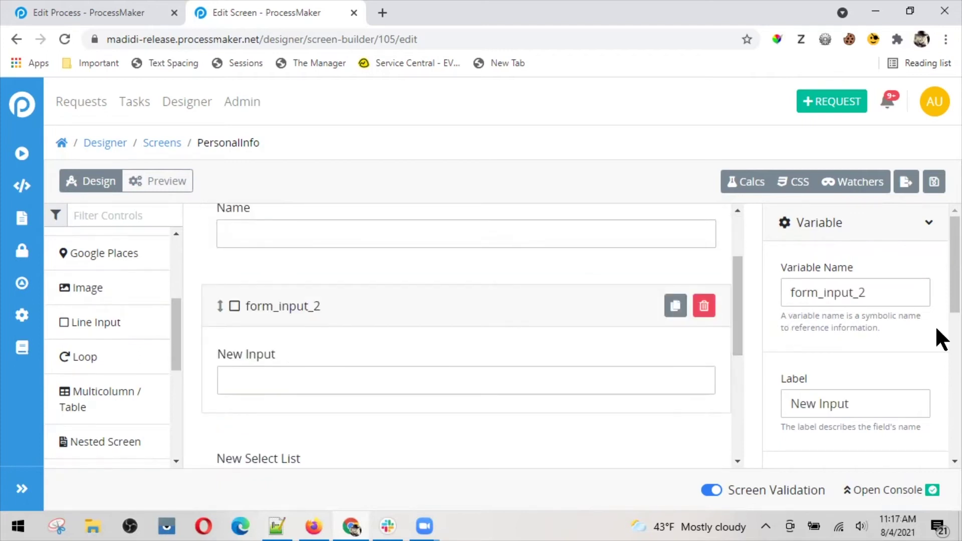
double_click(852, 288)
text(lasName)
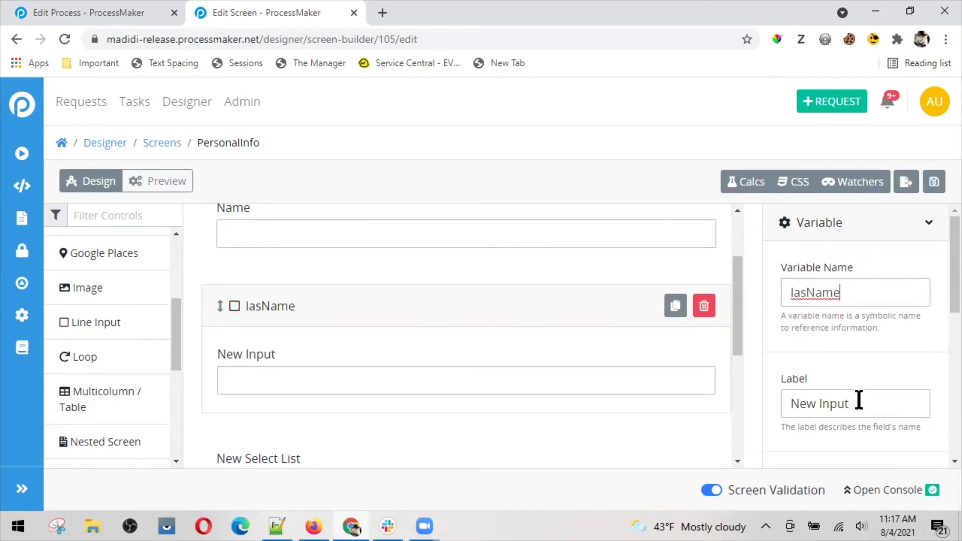
key(Tab)
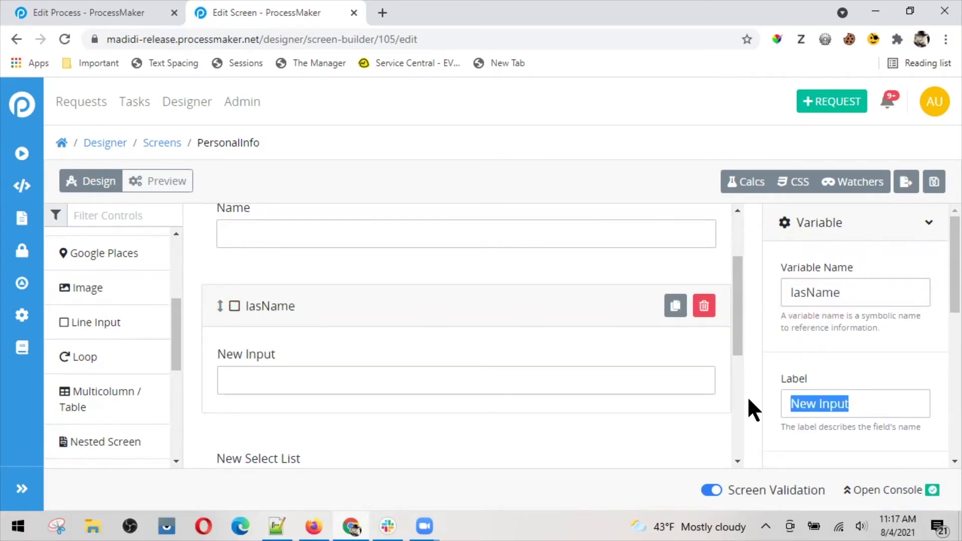
text(Last)
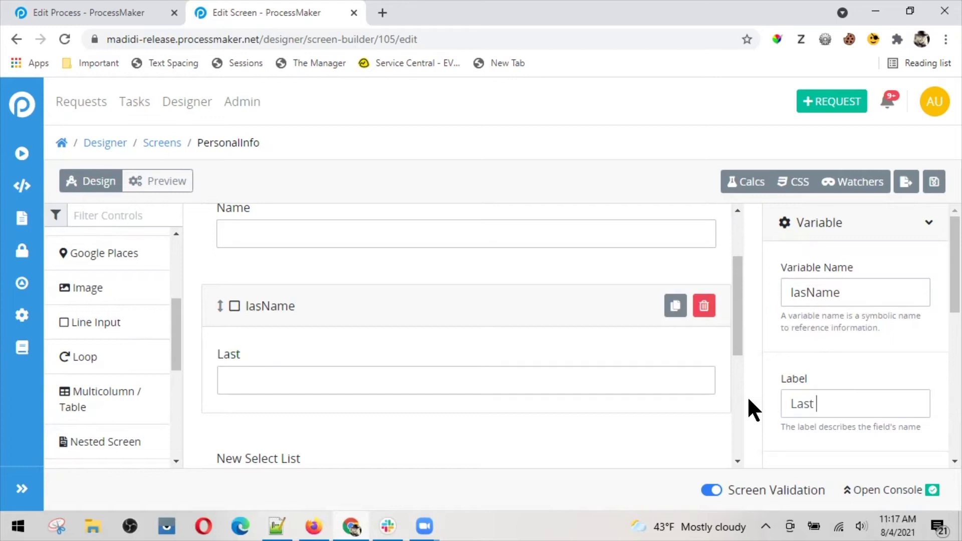
text( Name)
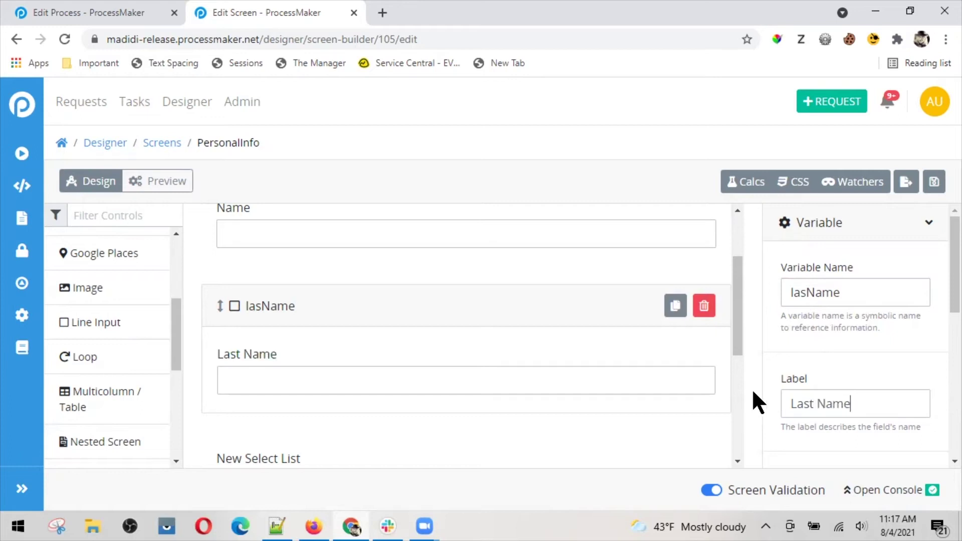
click(807, 292)
text(t)
scroll(511, 376, down, 3)
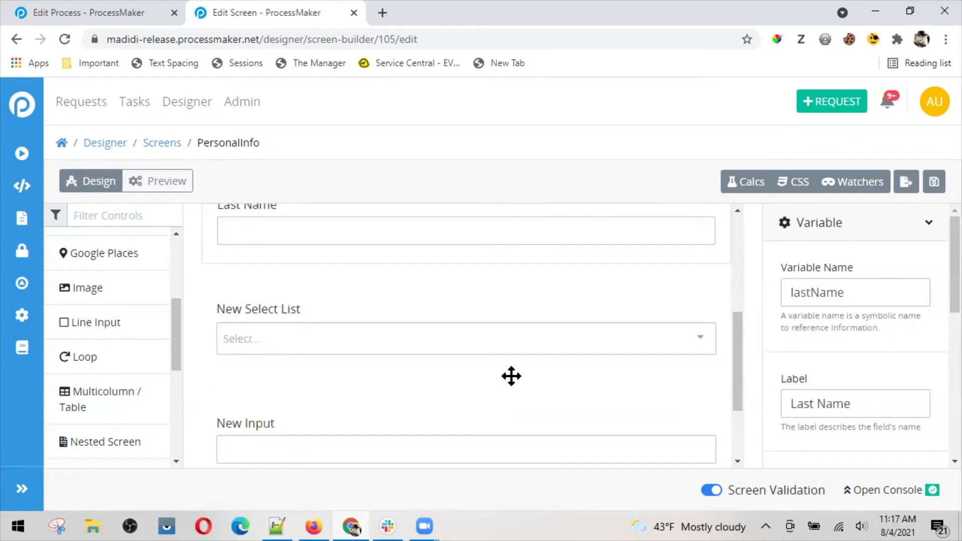
click(439, 337)
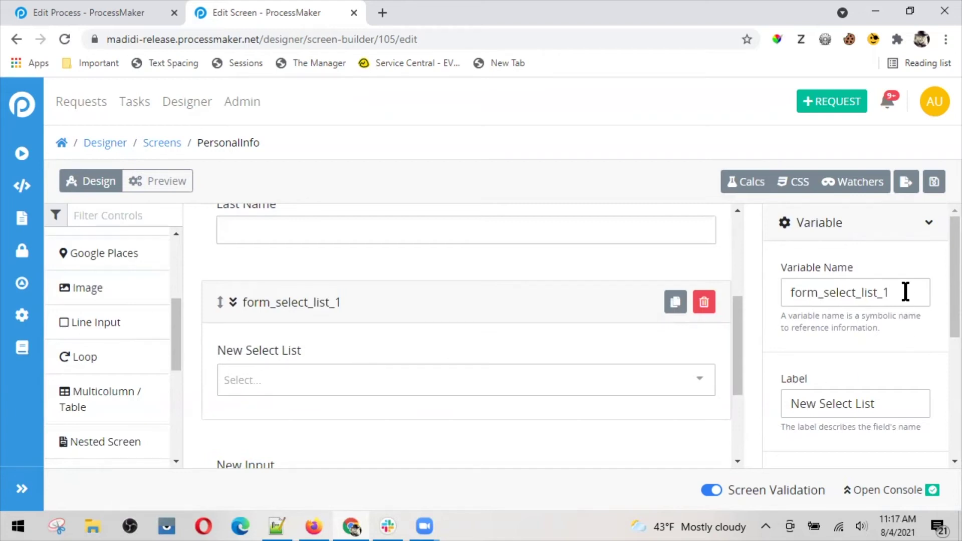
Set the select list's variable to 'gender' and its label to 'Gender'
drag(905, 291, 678, 279)
text(gender)
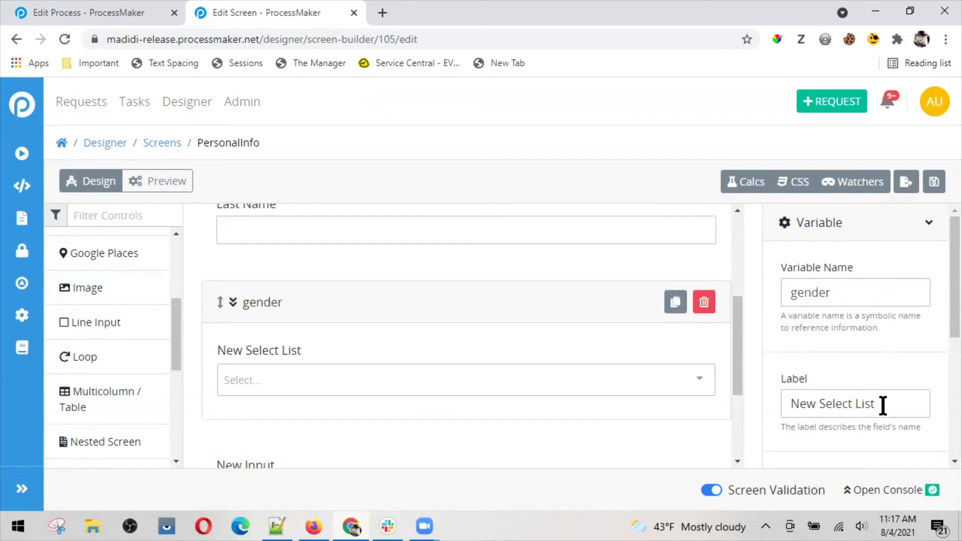
drag(883, 405, 740, 393)
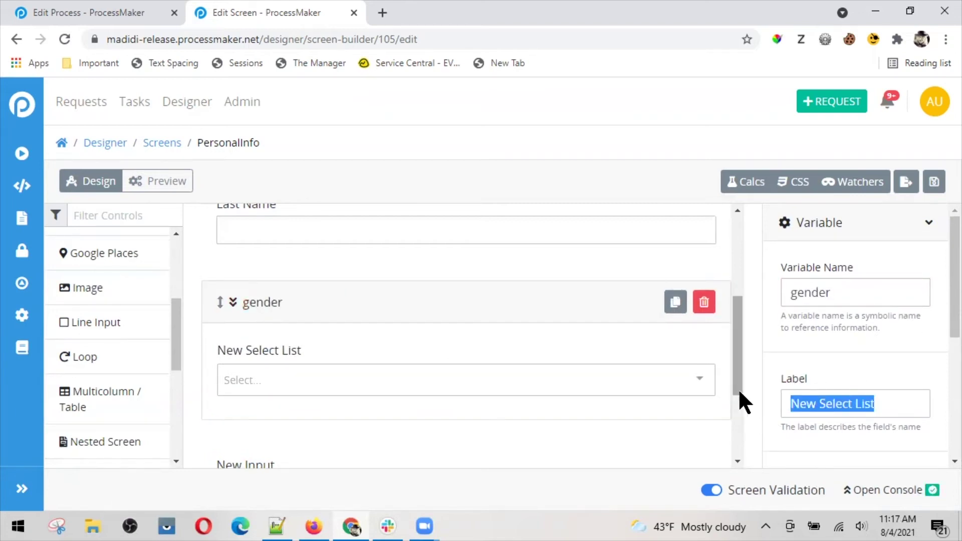
text(Gender)
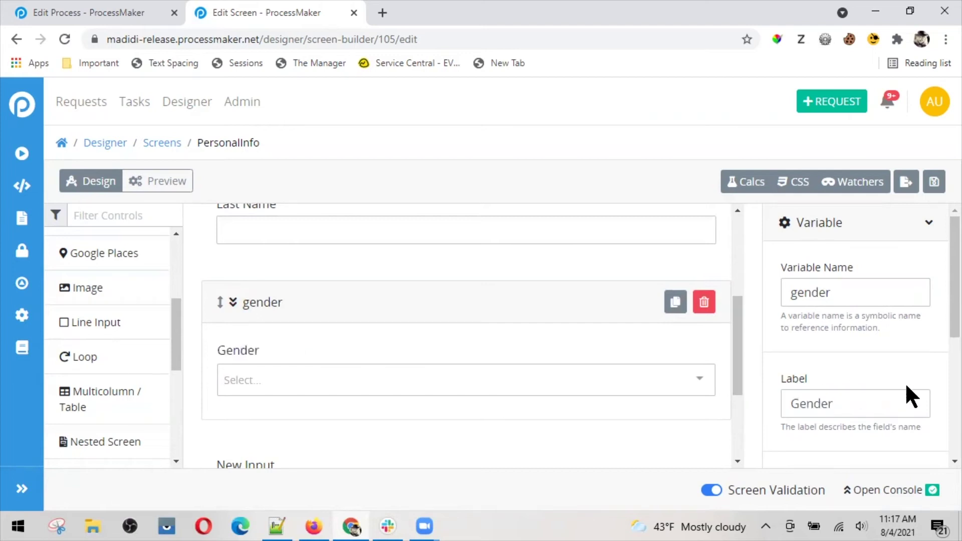
scroll(936, 310, down, 2)
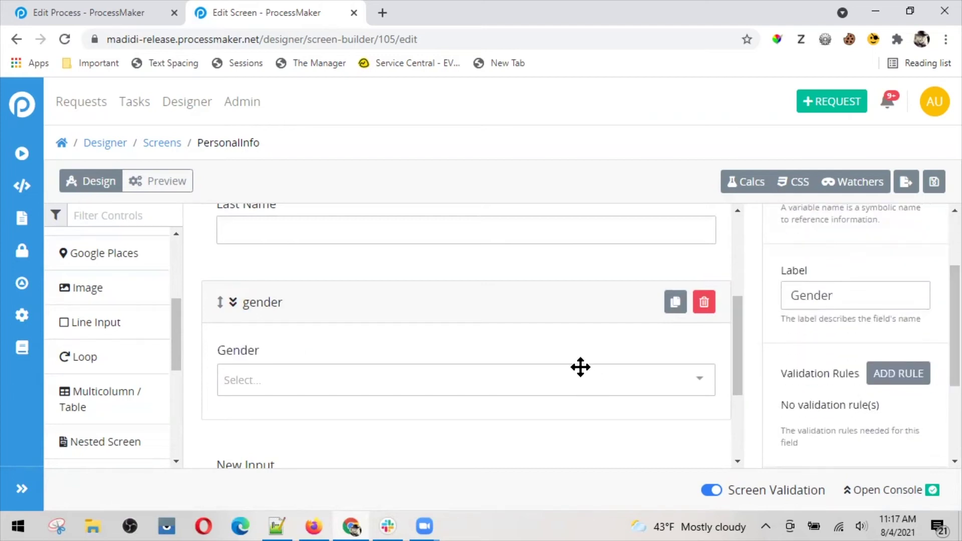
scroll(936, 335, down, 3)
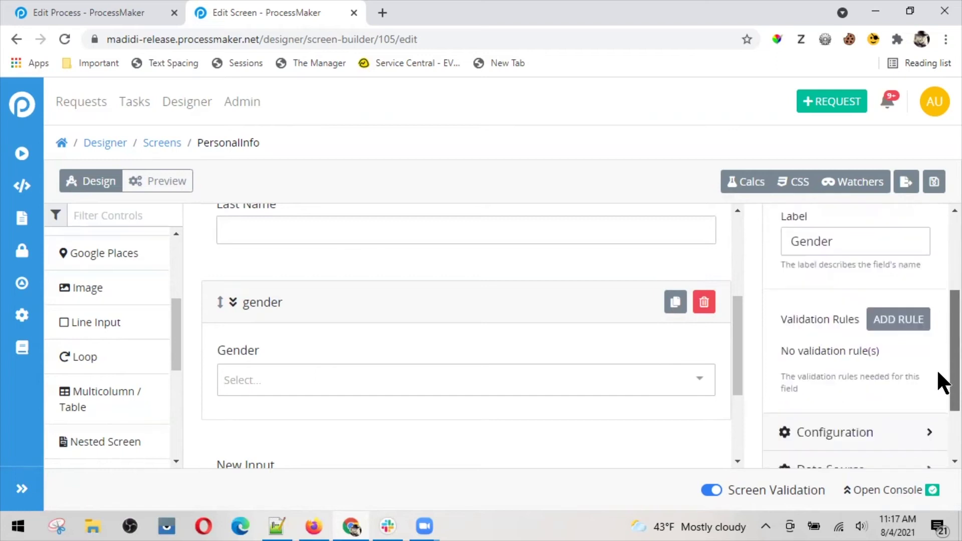
click(836, 379)
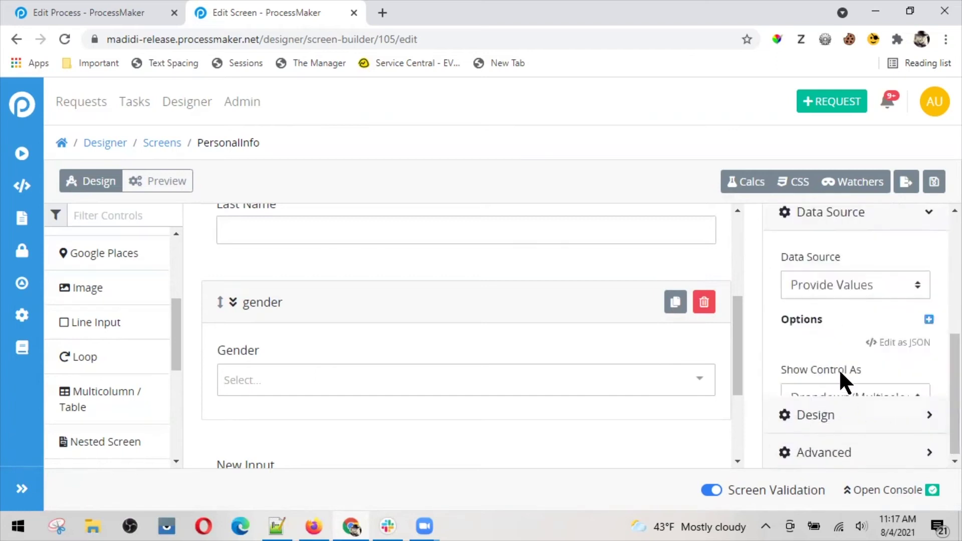
scroll(838, 368, down, 3)
scroll(936, 360, up, 4)
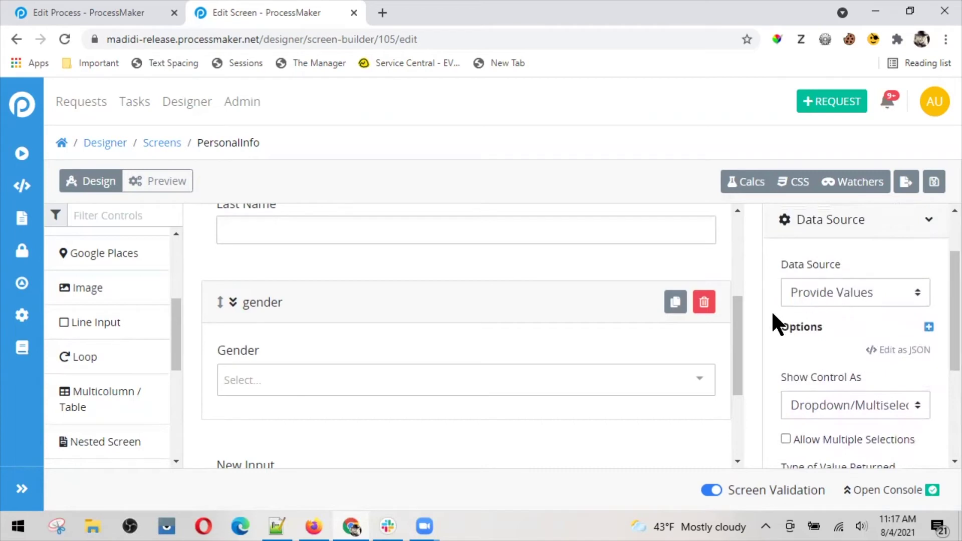
Add a Gender option with value and content 'Male'
click(930, 326)
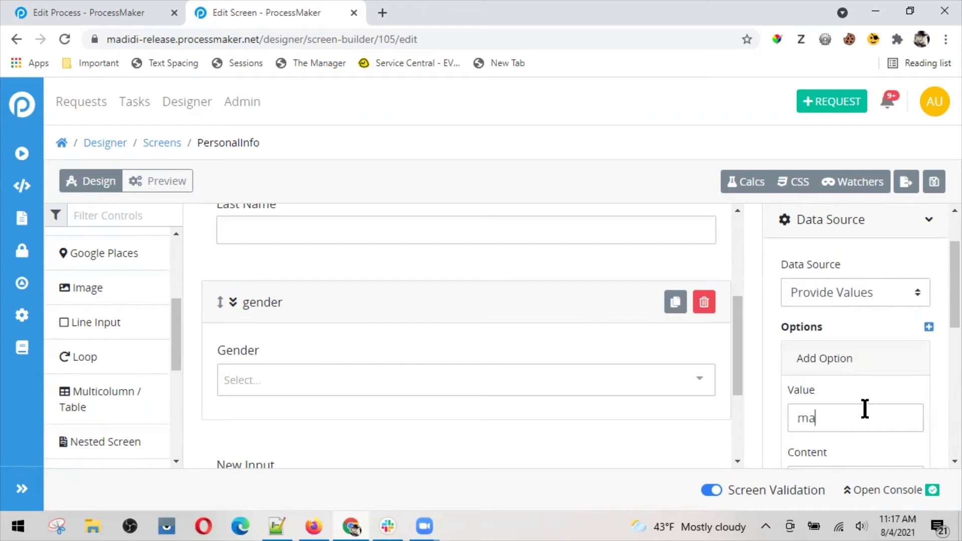
key(BackSpace)
key(BackSpace)
key(BackSpace)
key(BackSpace)
text(Male)
scroll(878, 389, down, 1)
click(865, 395)
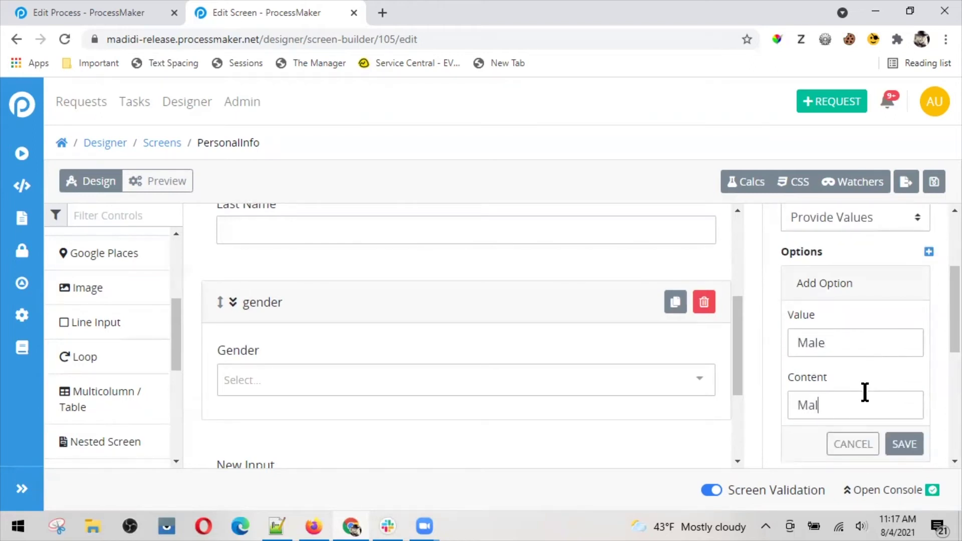
text(Male)
click(904, 444)
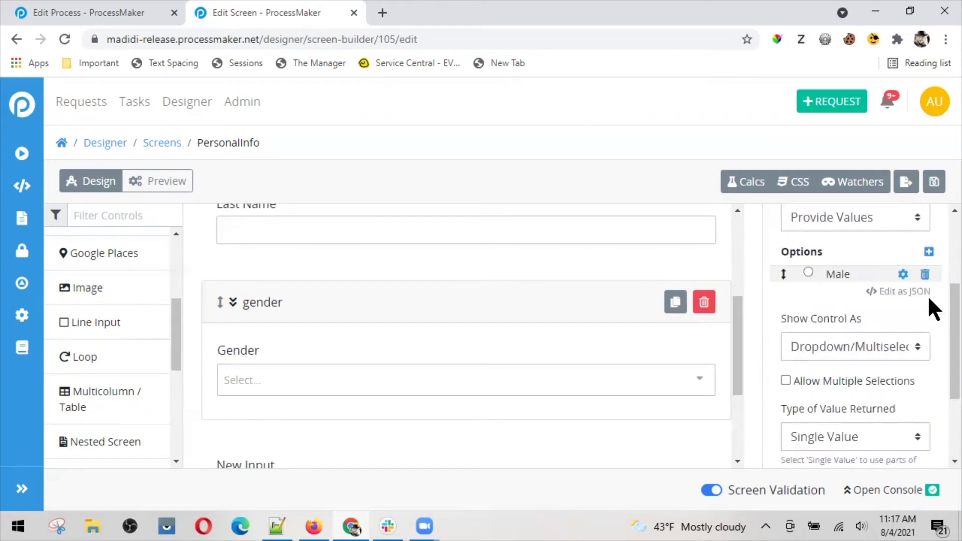
Add the Female and Other options to the Gender list
click(929, 251)
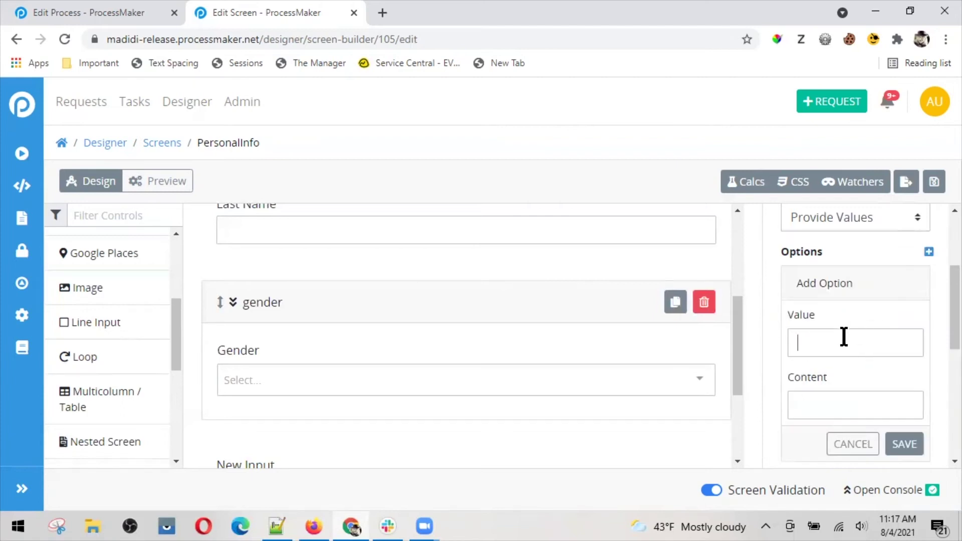
text(Femalr)
key(BackSpace)
text(w)
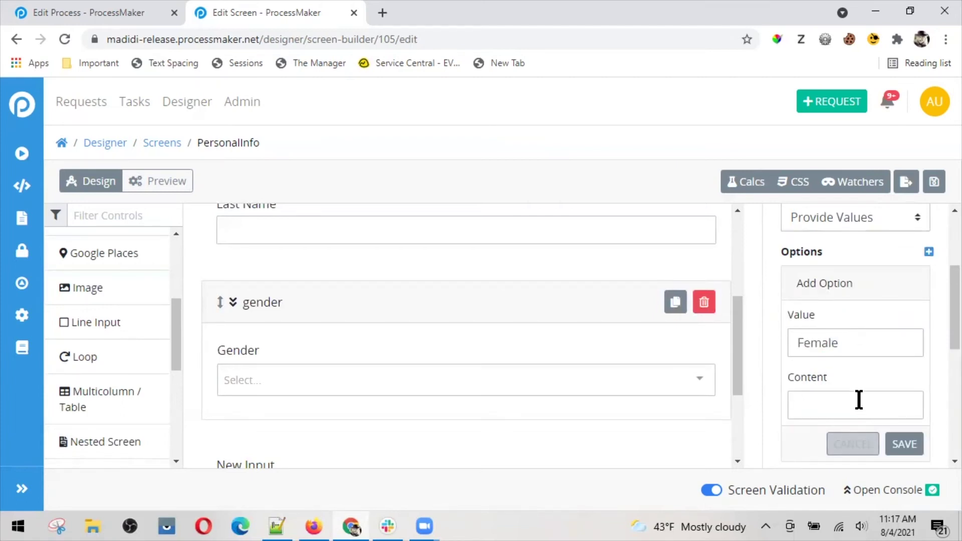
click(856, 399)
text(Female)
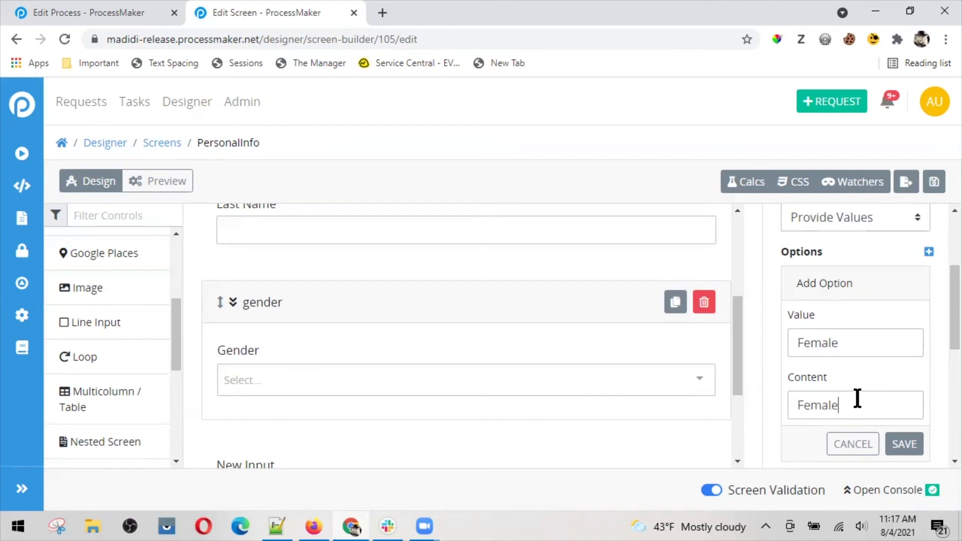
click(904, 445)
click(925, 249)
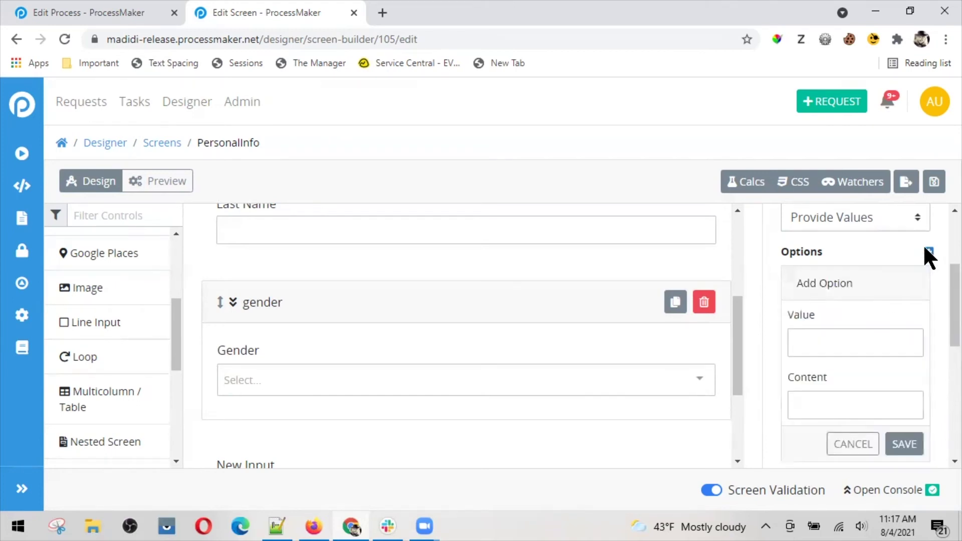
click(849, 401)
text(Other)
click(903, 445)
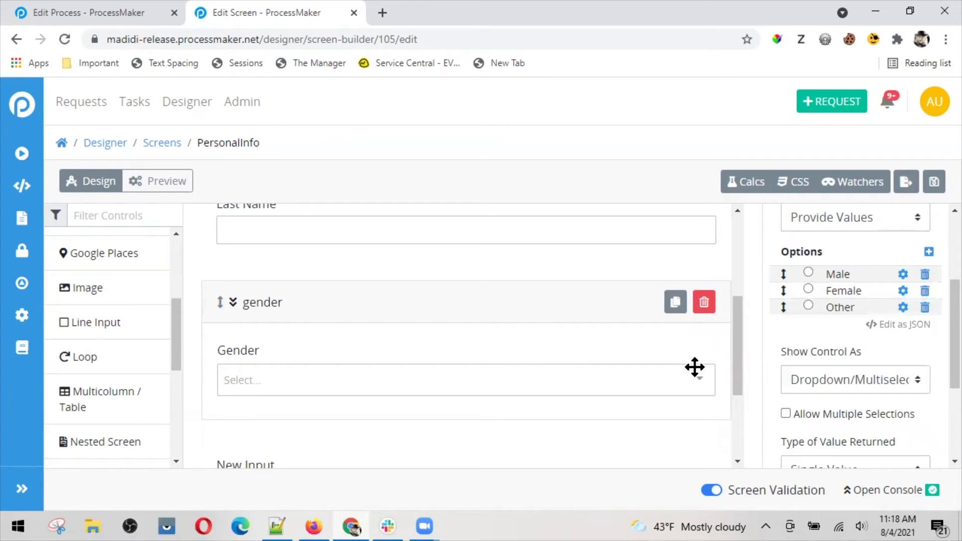
drag(738, 333, 646, 383)
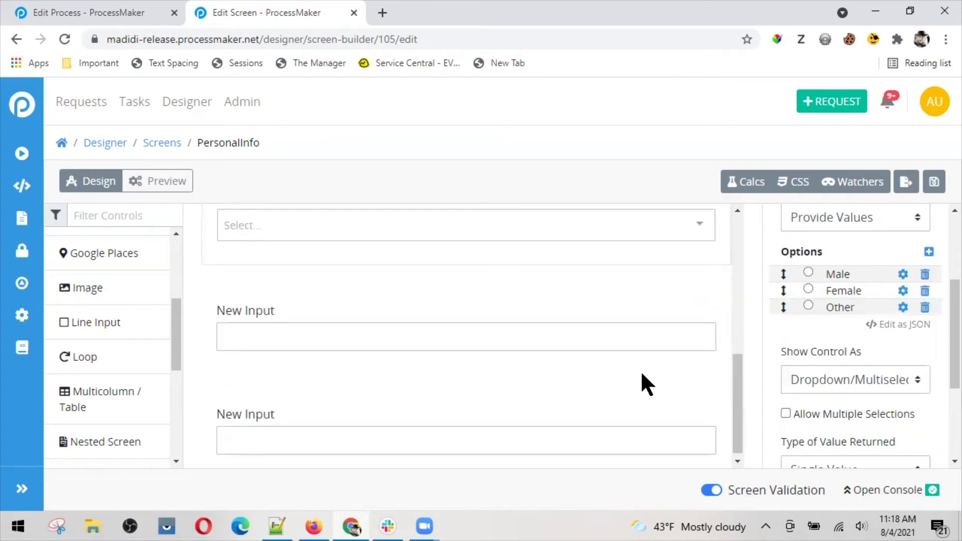
Set the first blank input's variable and label to 'Phone'
click(549, 328)
scroll(916, 299, up, 5)
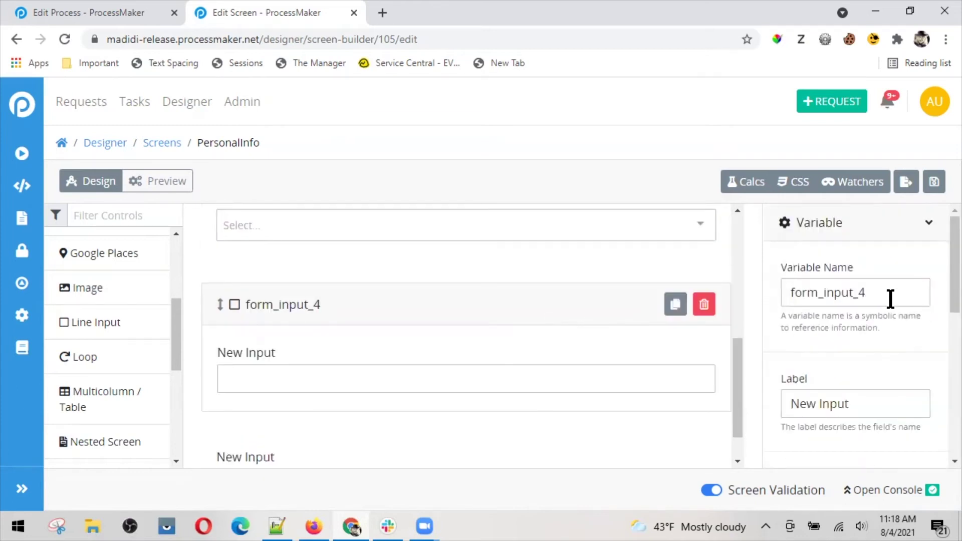
double_click(829, 295)
text(Phone)
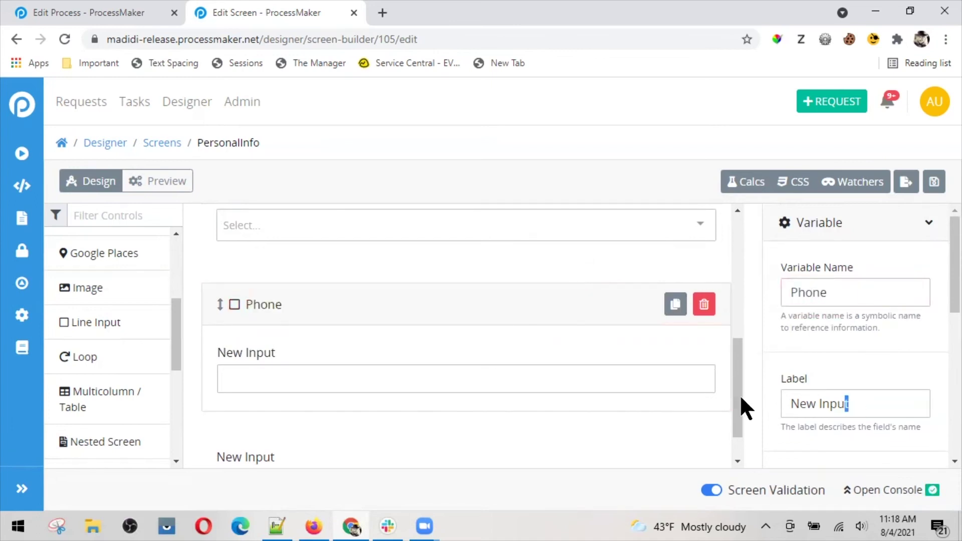
key(Tab)
text(Phone)
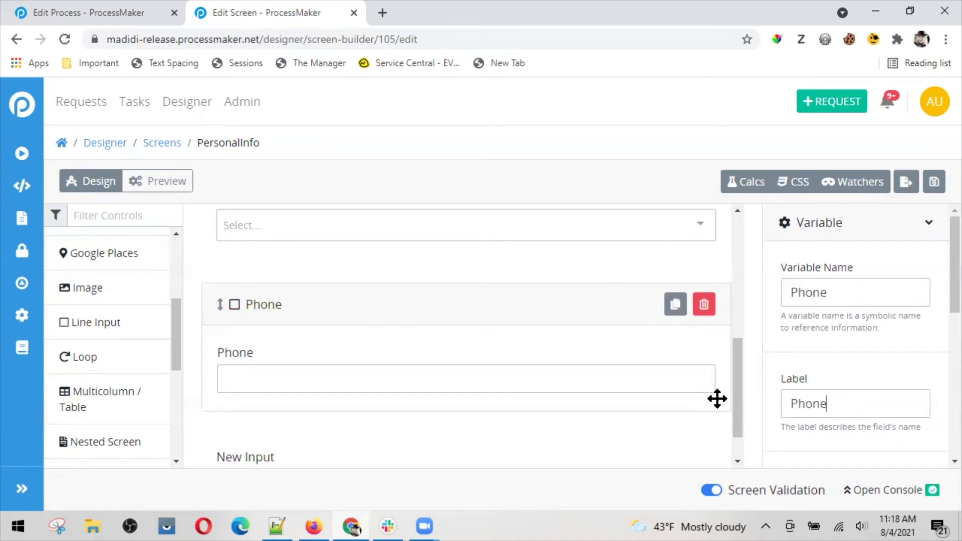
scroll(531, 408, down, 1)
Set the second blank input's variable to 'email' and label to 'Email'
click(514, 415)
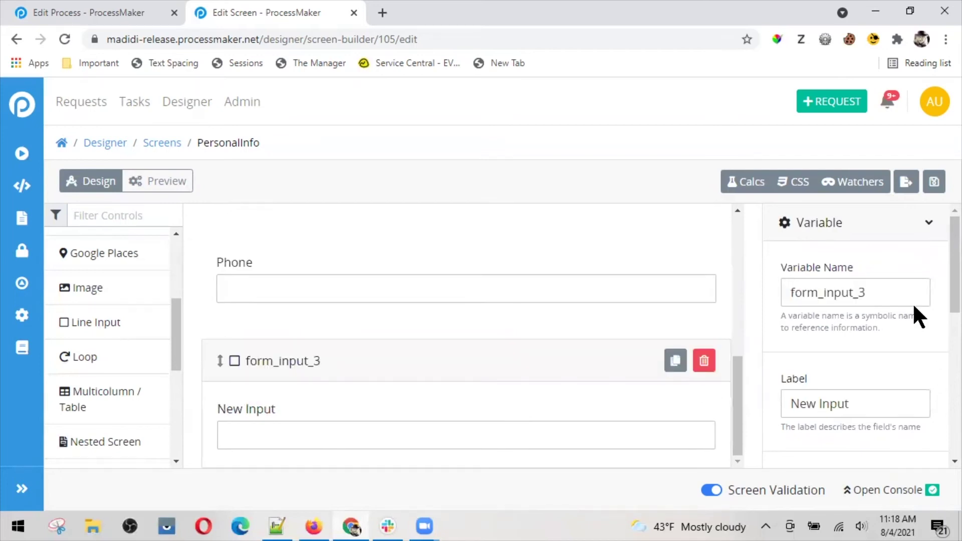
drag(901, 298, 715, 279)
text(email)
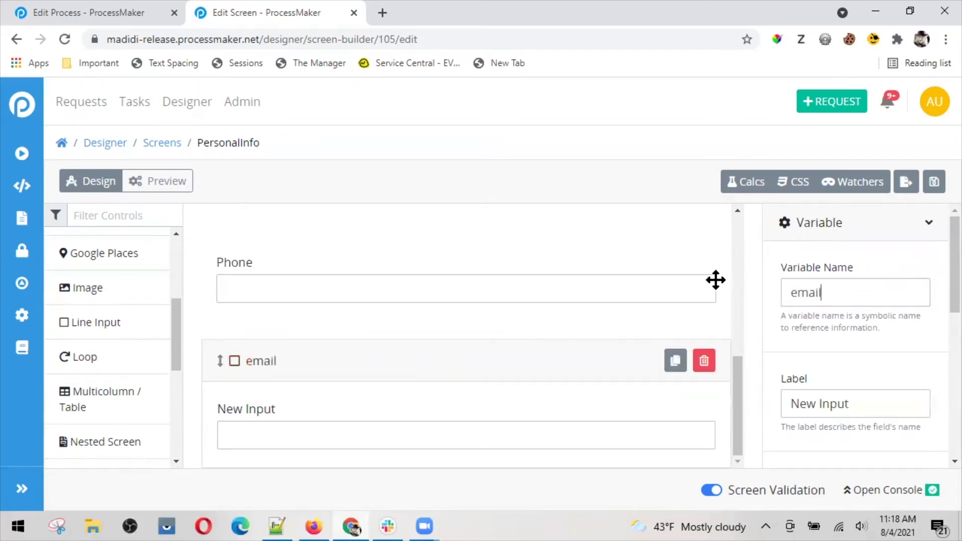
drag(856, 404, 745, 390)
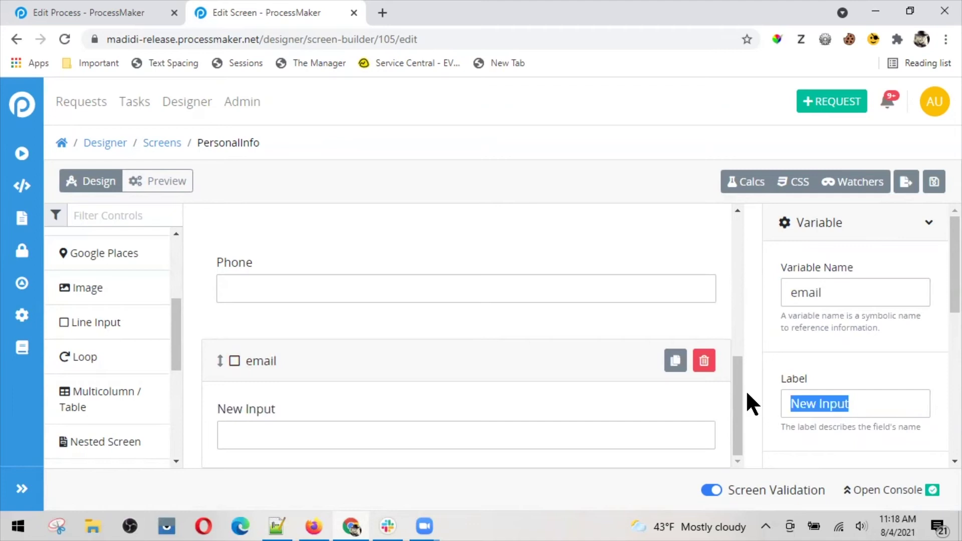
text(Email)
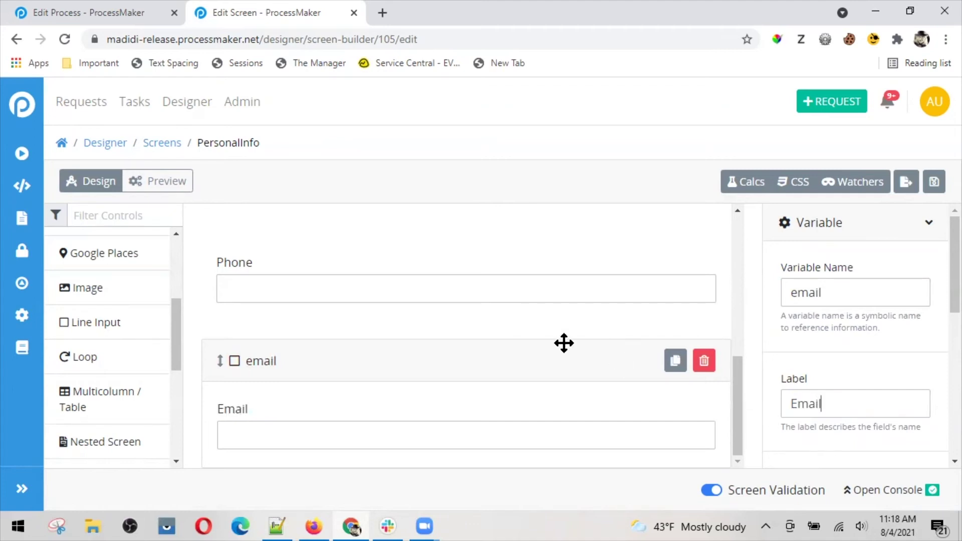
drag(941, 275, 945, 356)
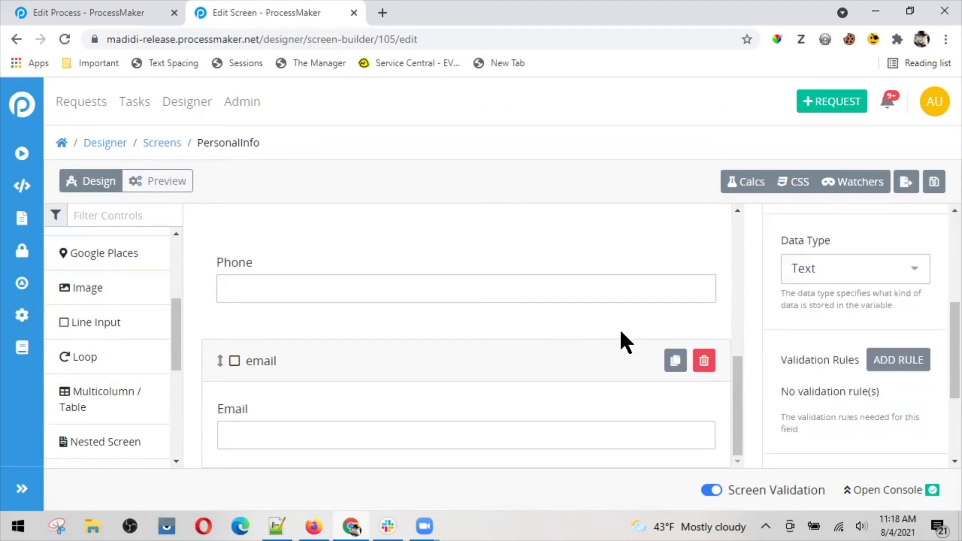
click(624, 312)
Preview the form and check that the Gender dropdown lists Male, Female and Other
click(164, 185)
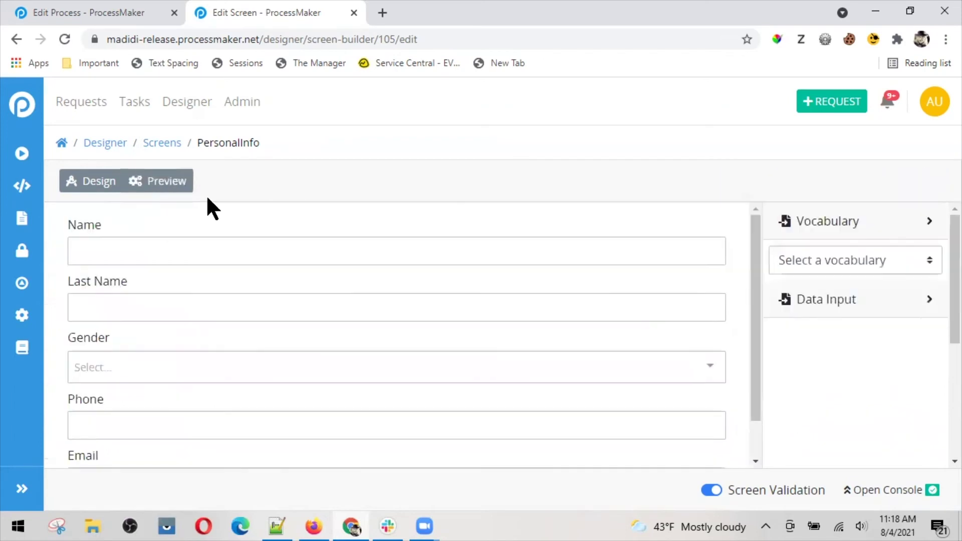
click(206, 368)
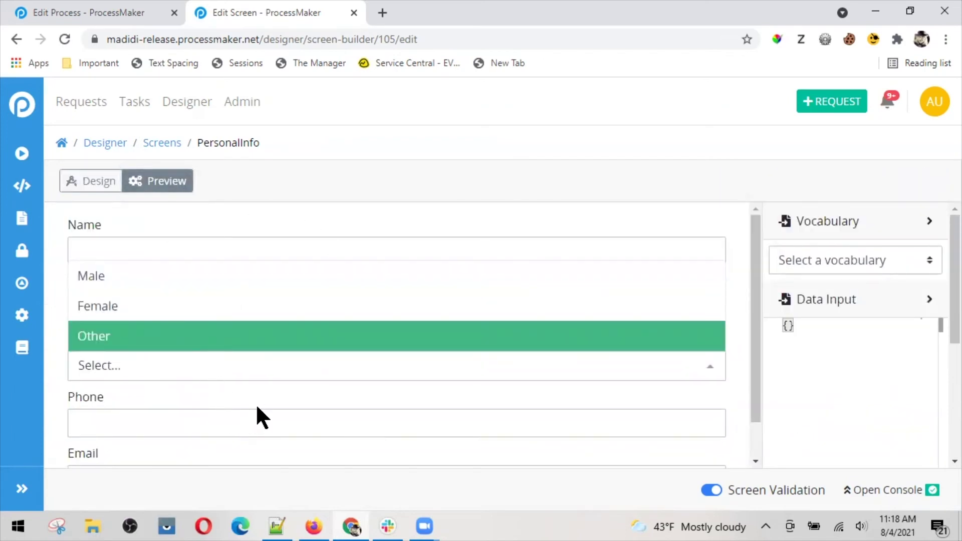
click(253, 419)
scroll(253, 419, down, 1)
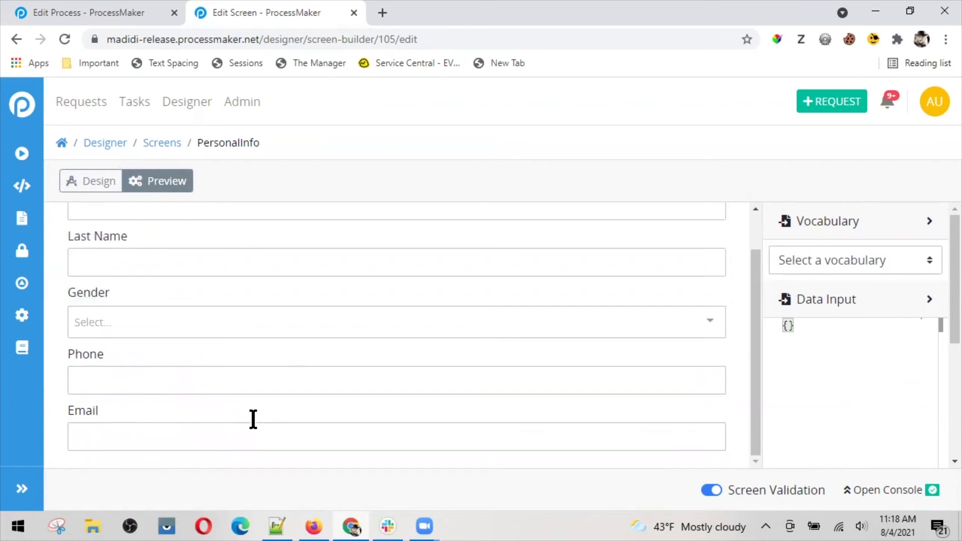
Add a Submit Button below Email with label 'Subscribe' and variable 'subscribe'
click(83, 183)
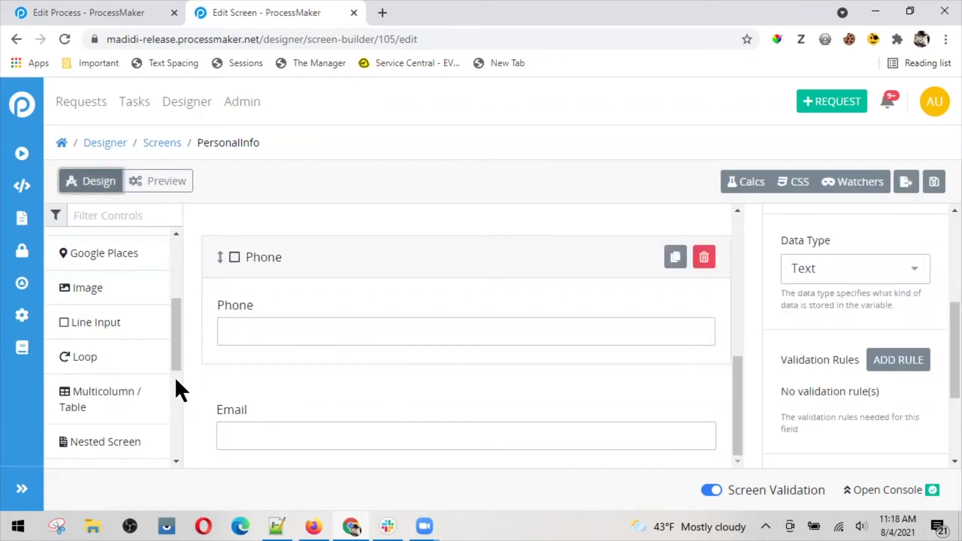
drag(172, 353, 183, 453)
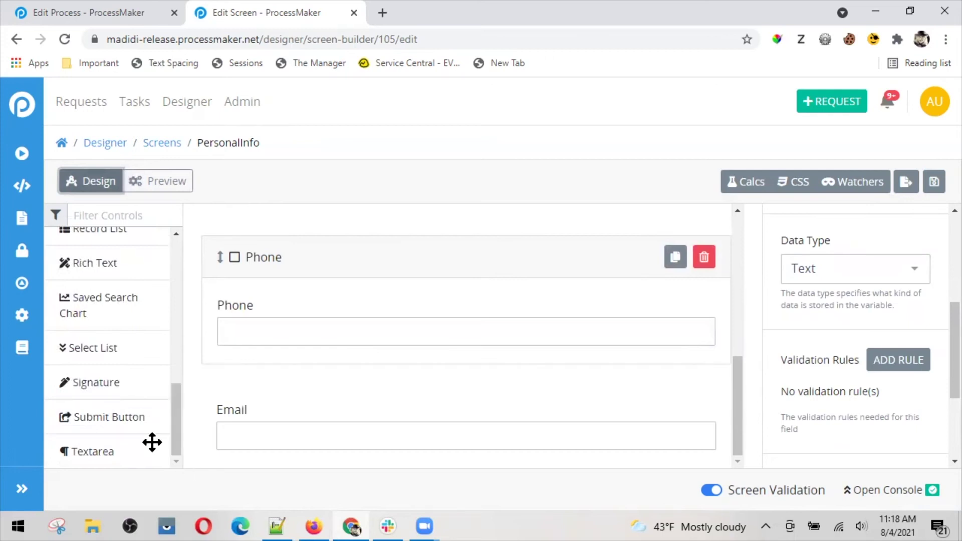
drag(133, 421, 300, 481)
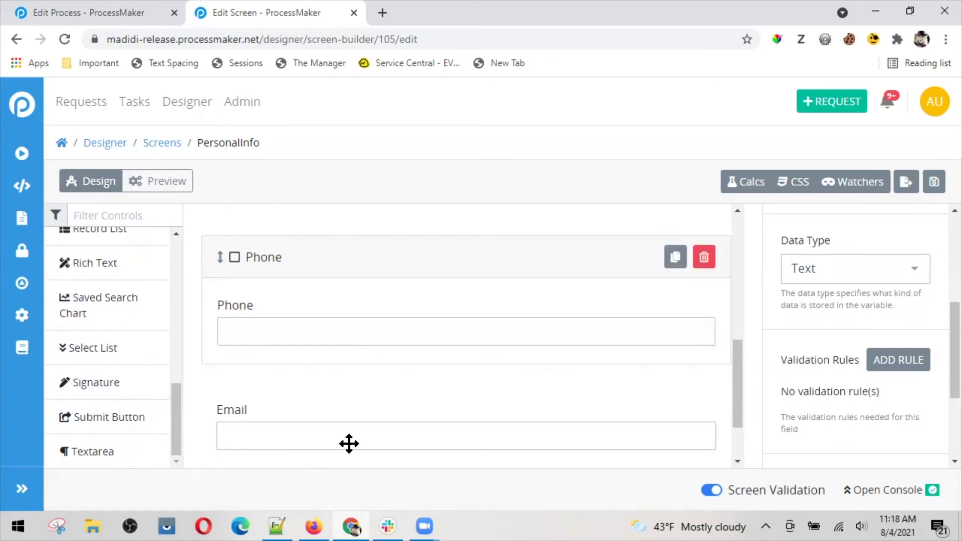
scroll(404, 410, down, 2)
click(236, 438)
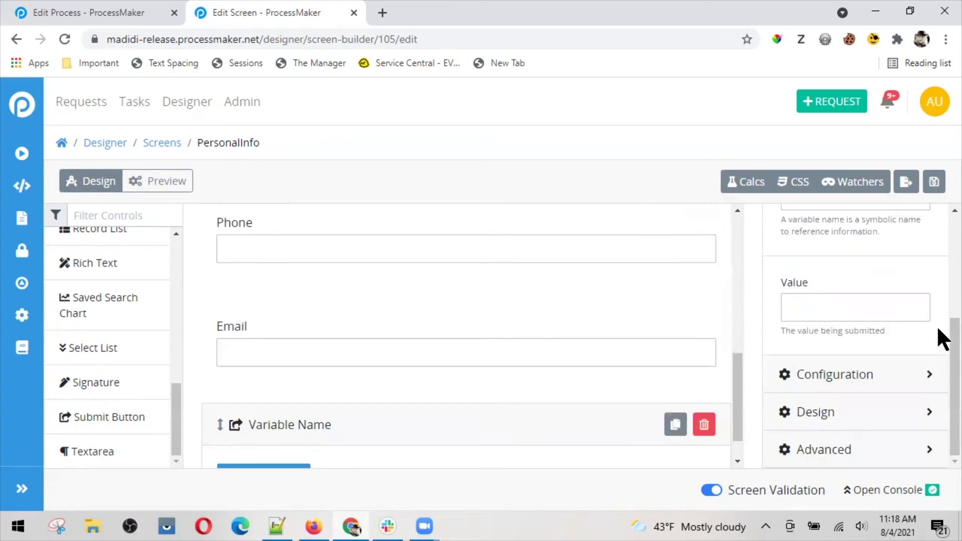
scroll(918, 251, up, 5)
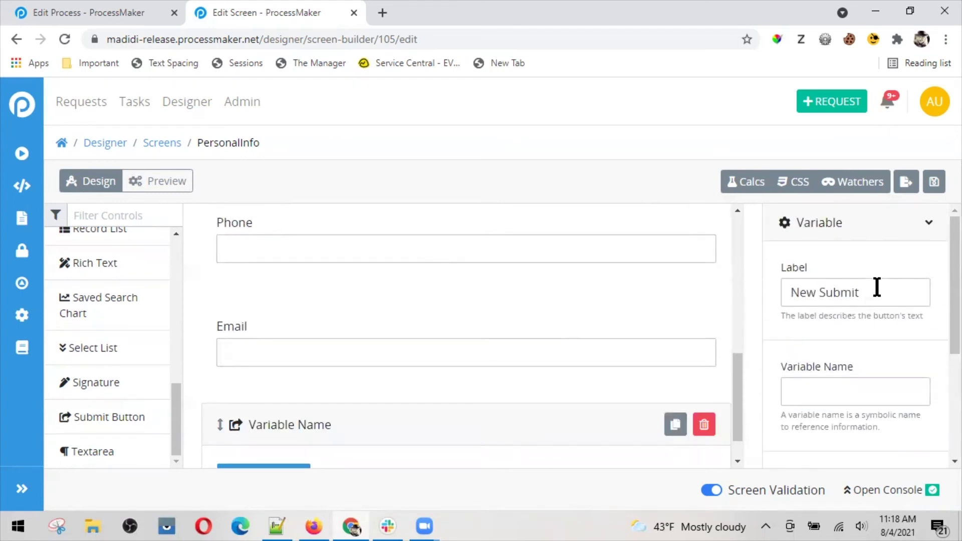
drag(876, 292, 712, 265)
text(Su)
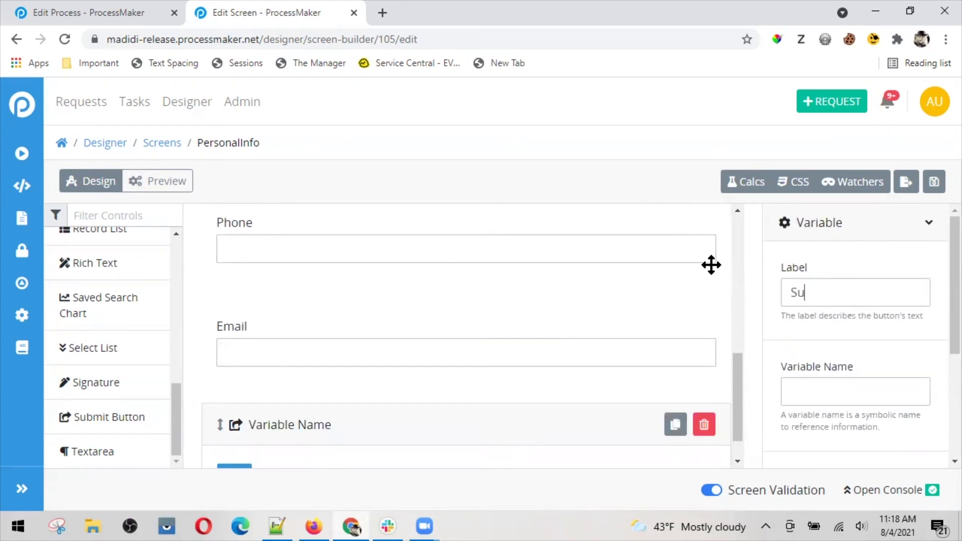
text(bscribe)
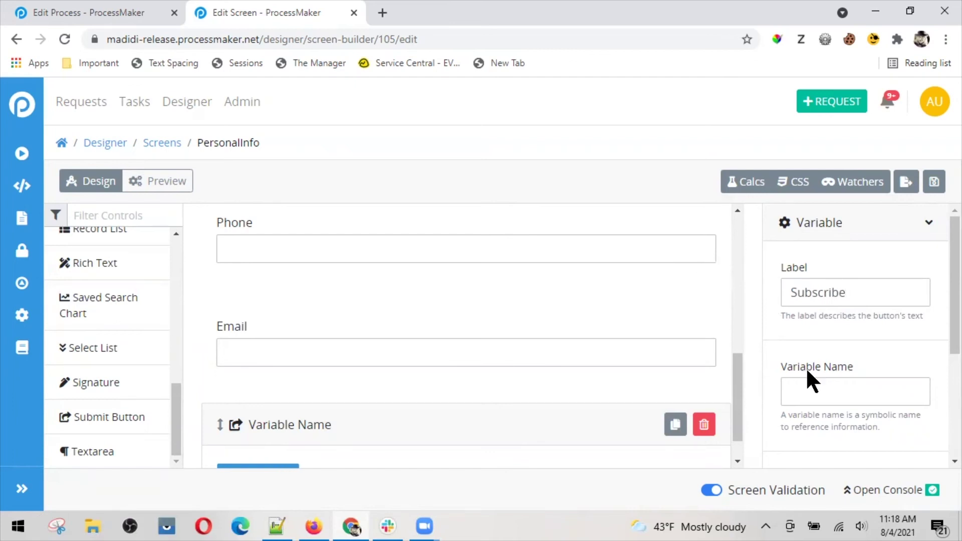
click(886, 393)
text(su)
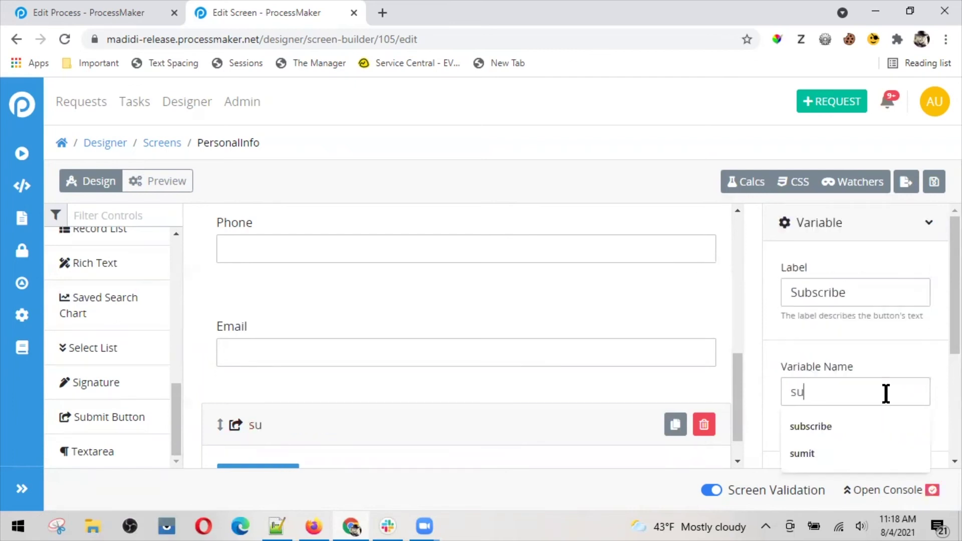
text(bscribe)
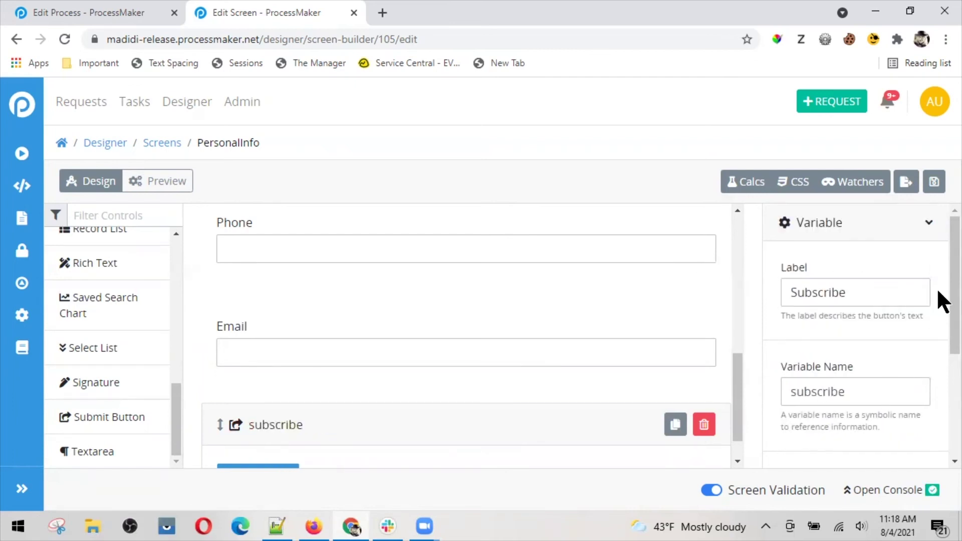
scroll(935, 301, down, 4)
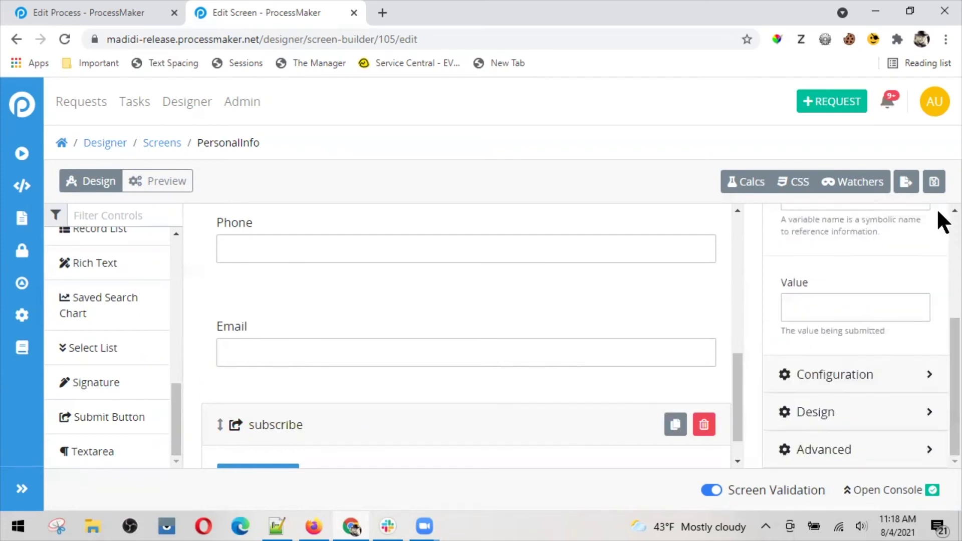
Save the PersonalInfo screen as a new version
click(935, 187)
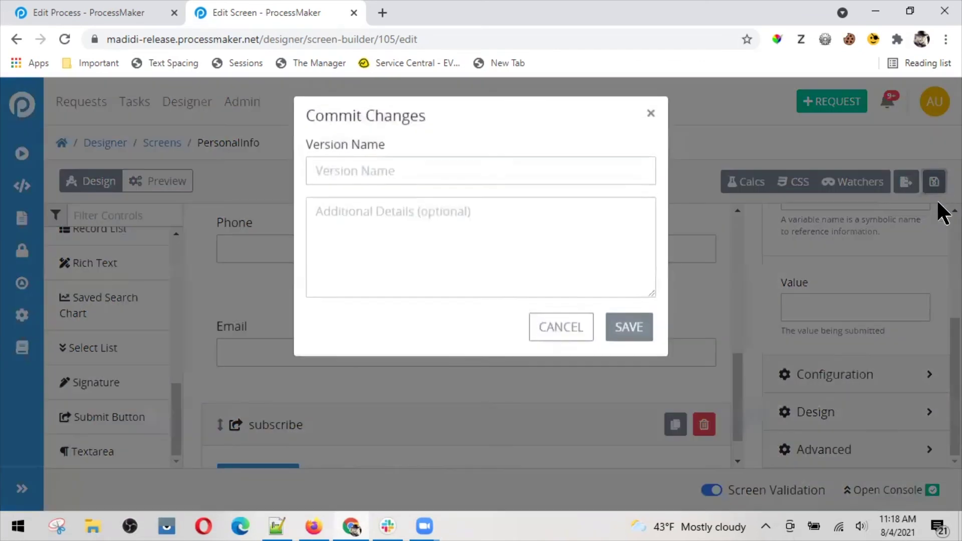
click(629, 335)
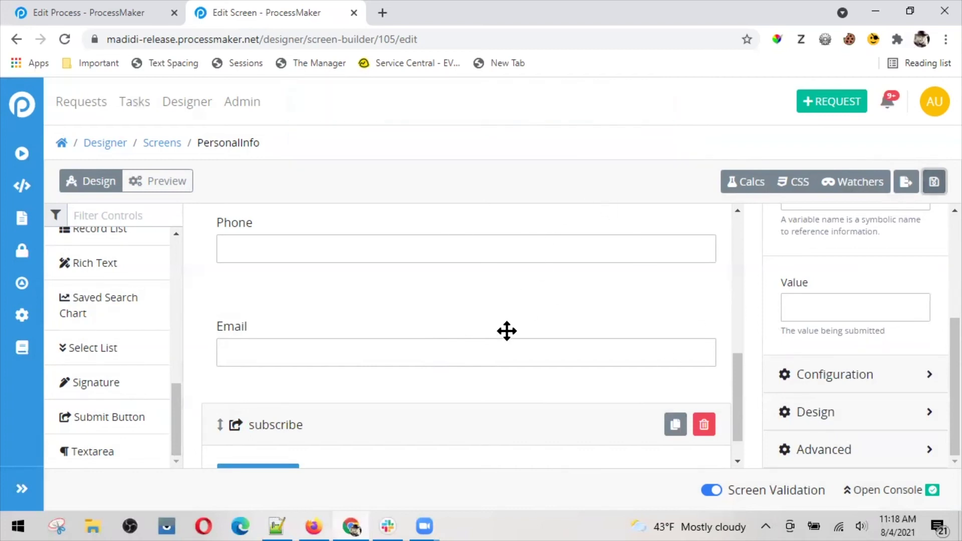
click(160, 189)
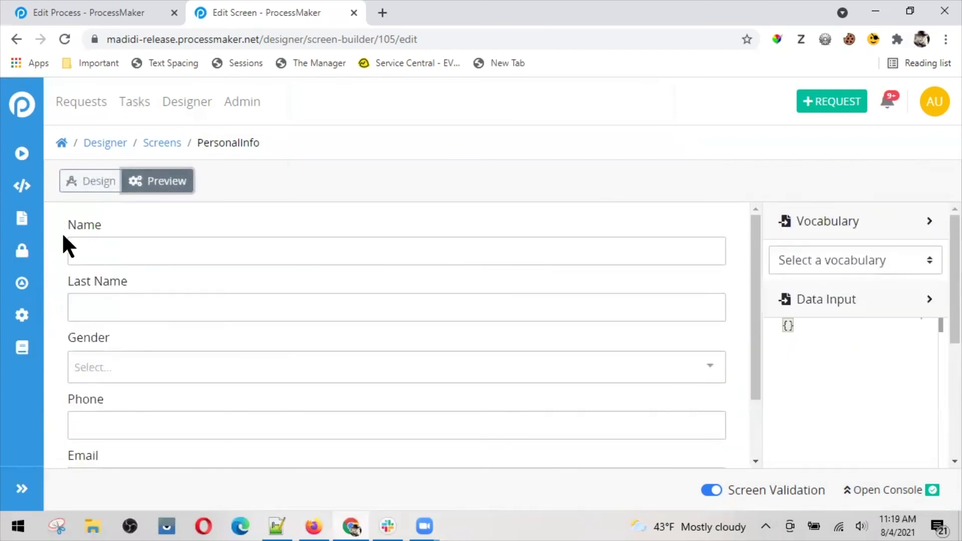
Back in Design, commit another version of the PersonalInfo screen
click(86, 185)
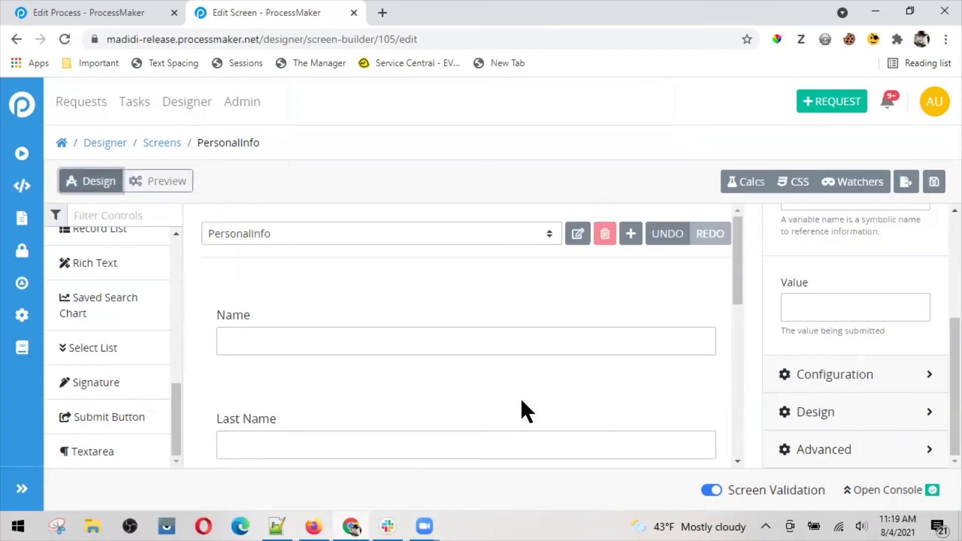
click(933, 183)
click(632, 331)
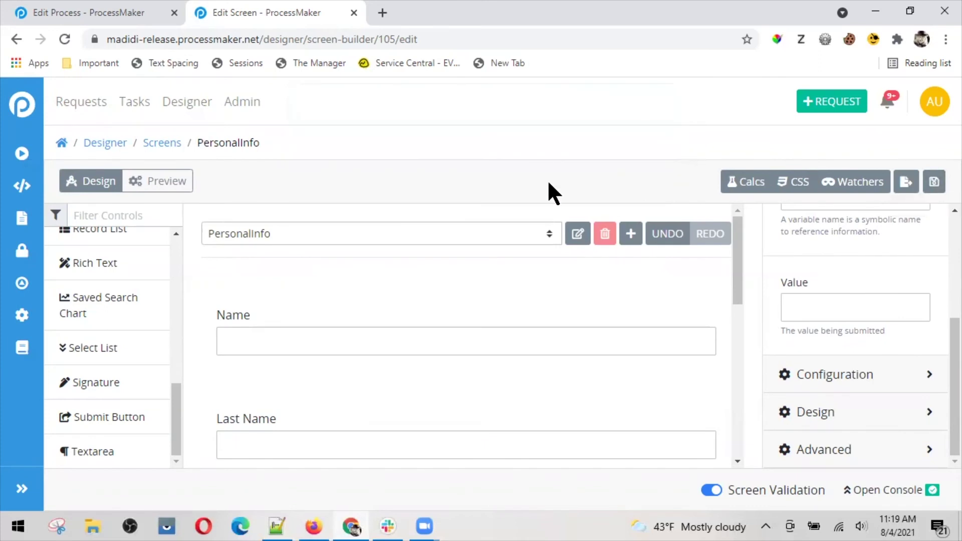
scroll(448, 321, down, 9)
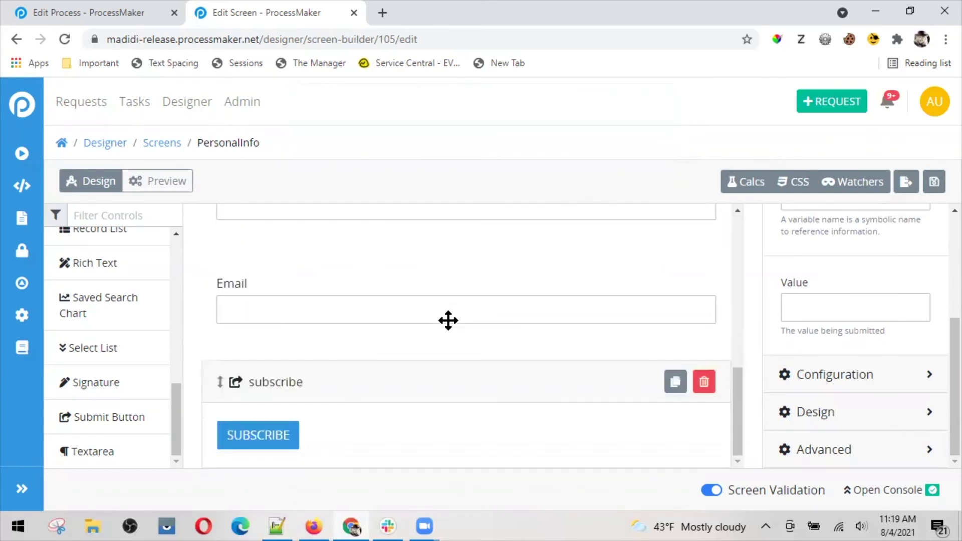
scroll(448, 320, up, 3)
scroll(447, 321, up, 5)
drag(277, 140, 306, 136)
In Subscription2, choose PersonalInfo as the task's Screen for Input and save the process
click(56, 13)
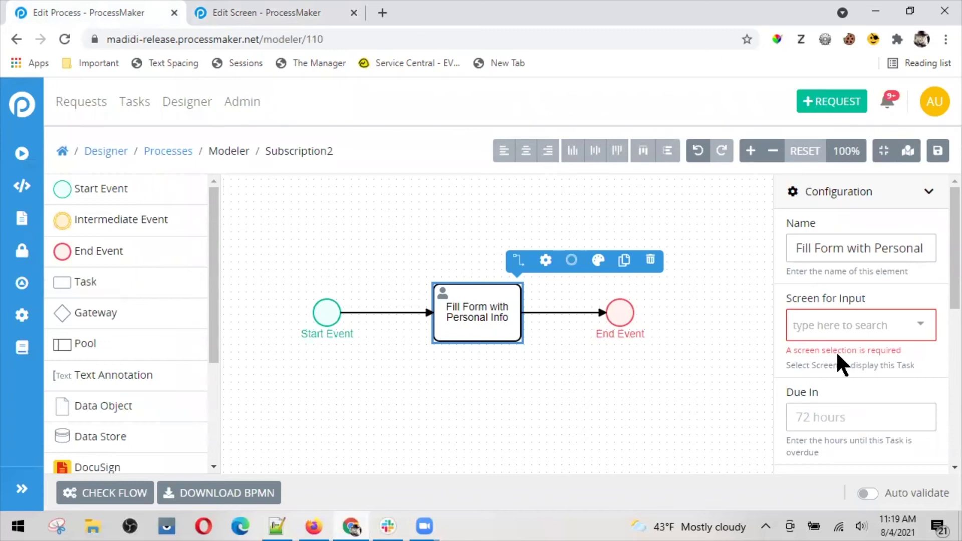
click(922, 327)
text(perso)
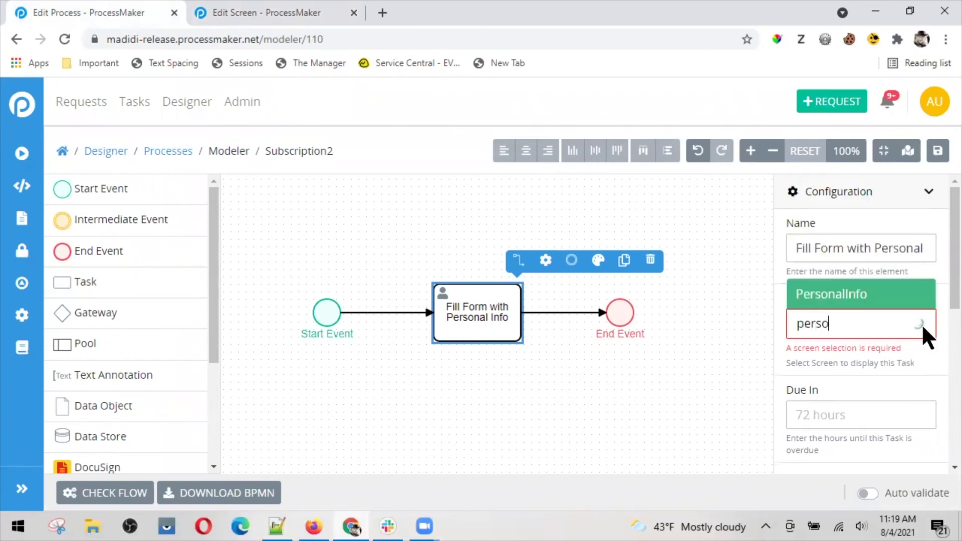
text(n)
click(896, 294)
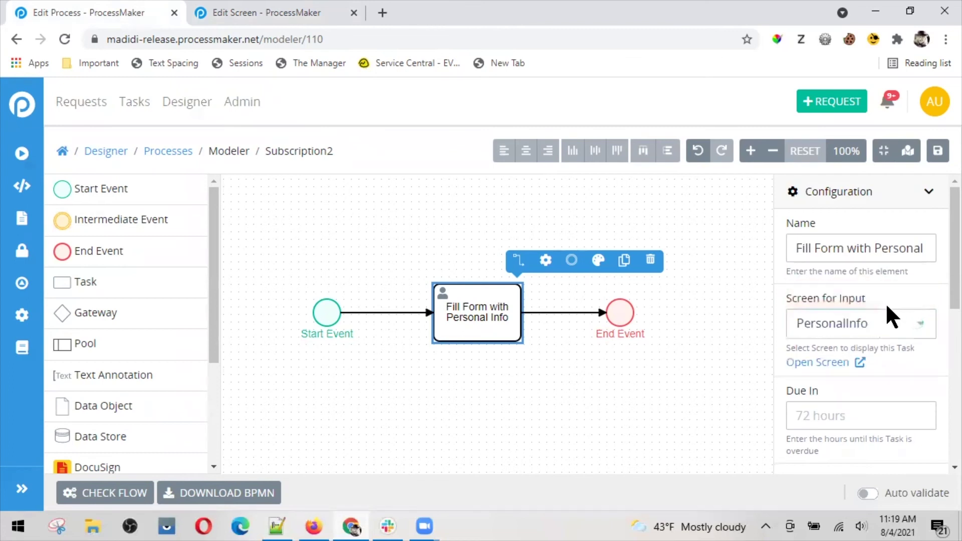
click(937, 151)
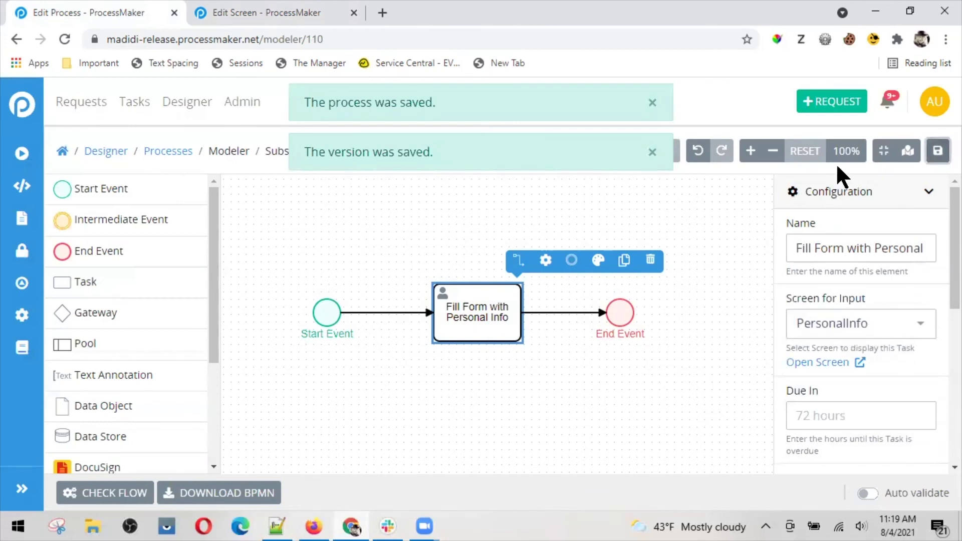
Search the startable processes for 'subs', then close the new request window
click(816, 103)
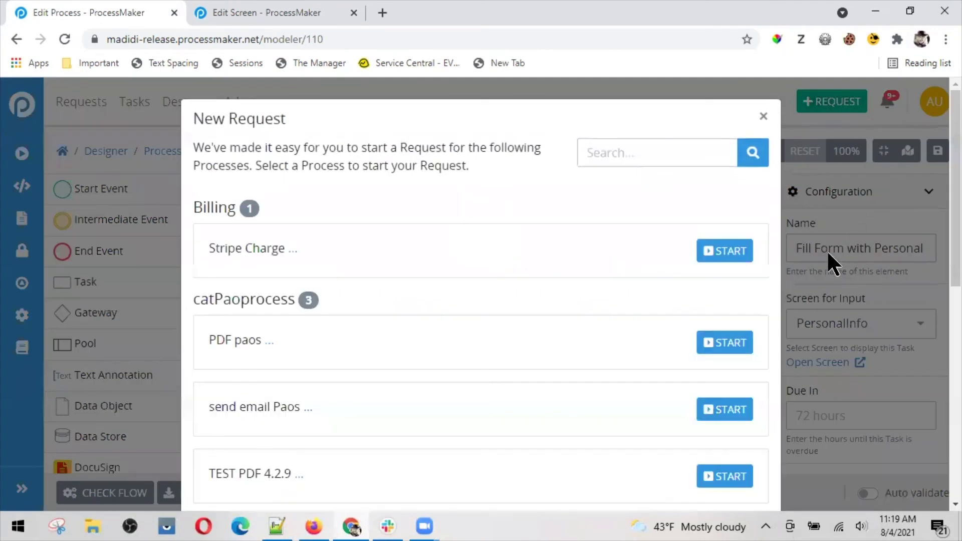
click(664, 155)
text(subs)
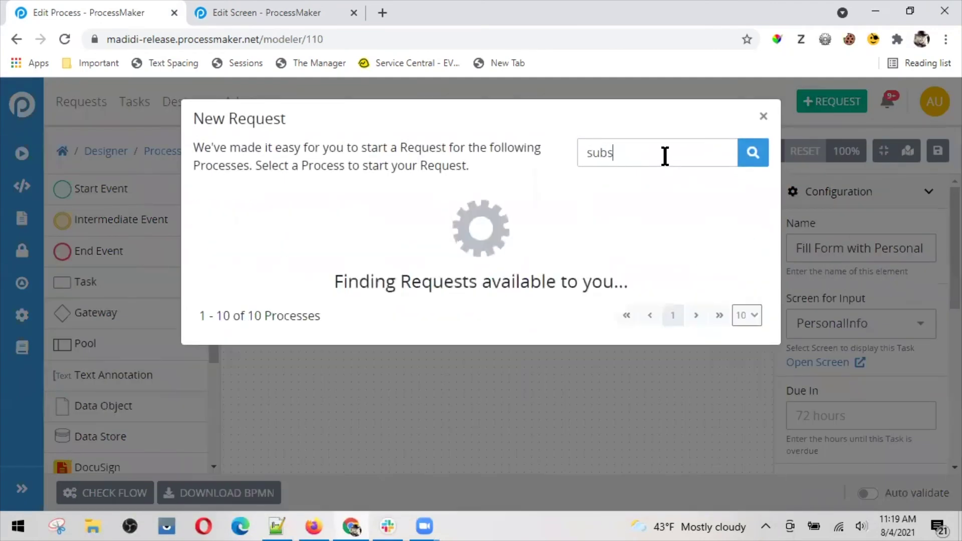
click(759, 120)
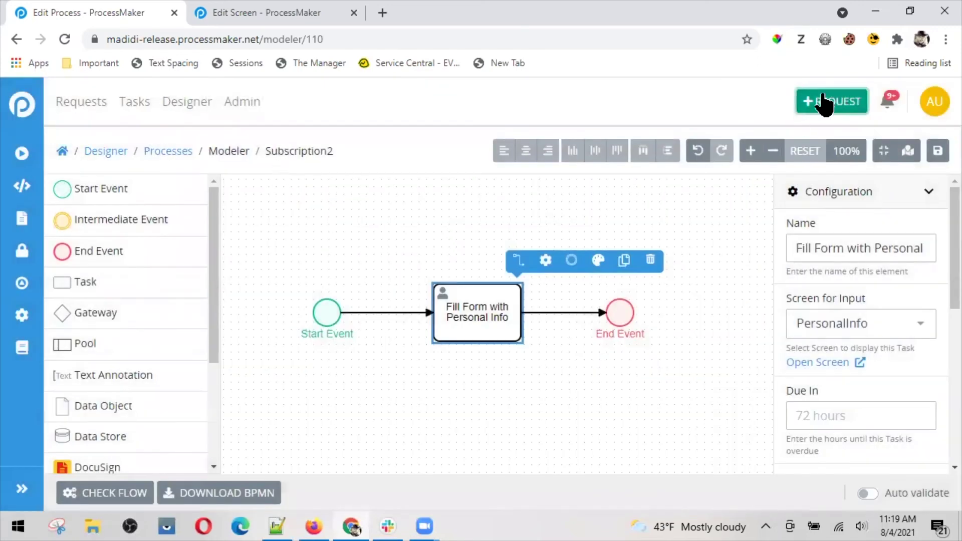
Start Subscription2 request #3569 and open its Fill Form with Personal Info task
click(823, 101)
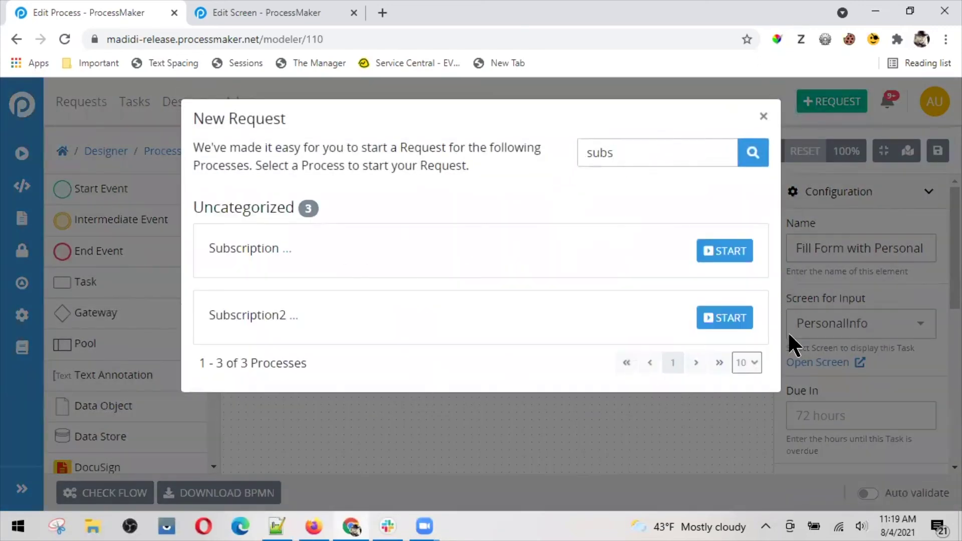
click(726, 323)
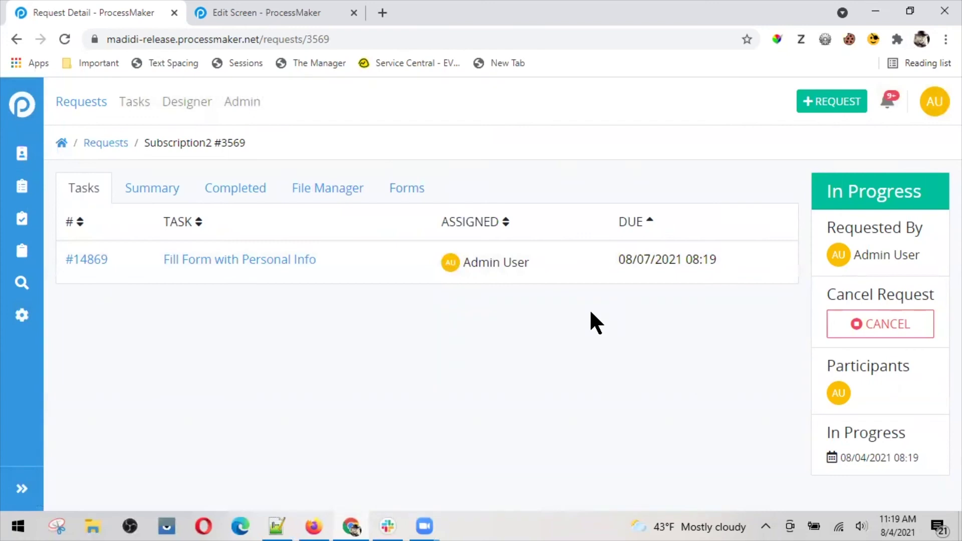
click(274, 262)
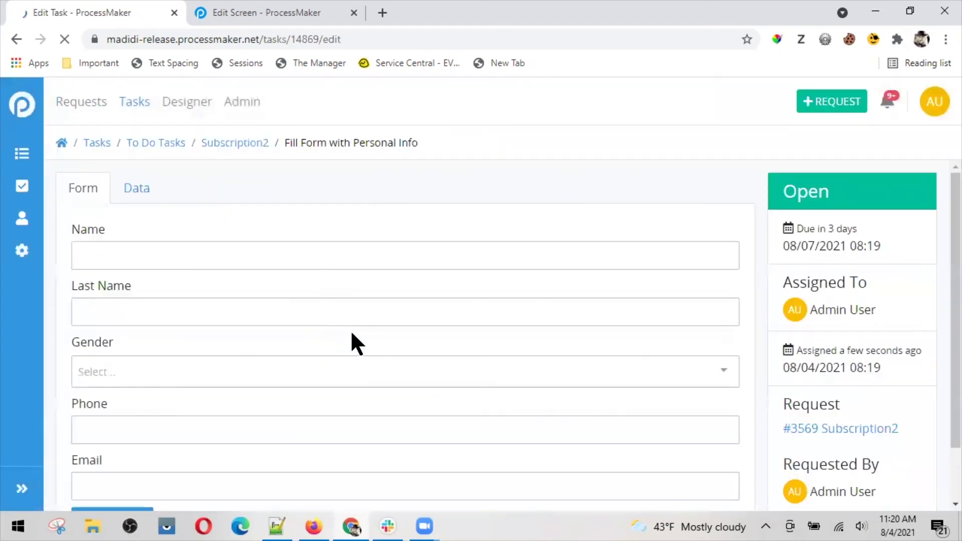
Enter the person's first name and last name in the PersonalInfo form
scroll(351, 391, down, 1)
scroll(344, 391, up, 1)
click(204, 253)
text(Bolivia)
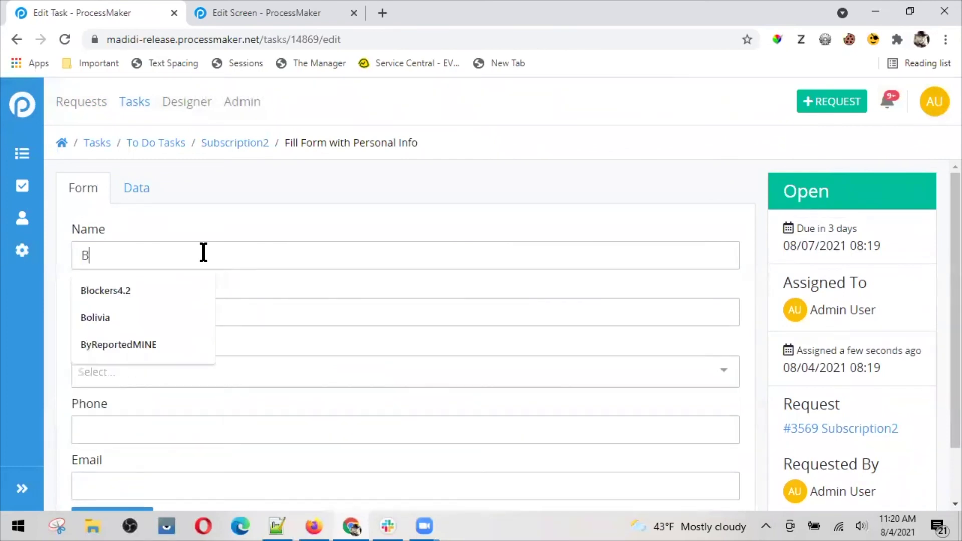
click(148, 315)
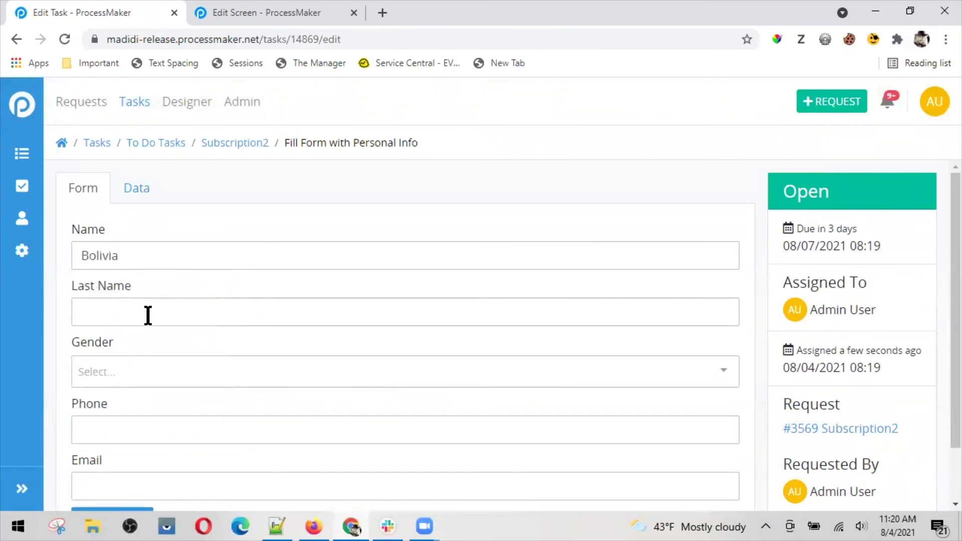
text(Coca)
Choose Female gender, fill in the phone number and suggested e-mail, then submit with SUBSCRIBE
click(146, 368)
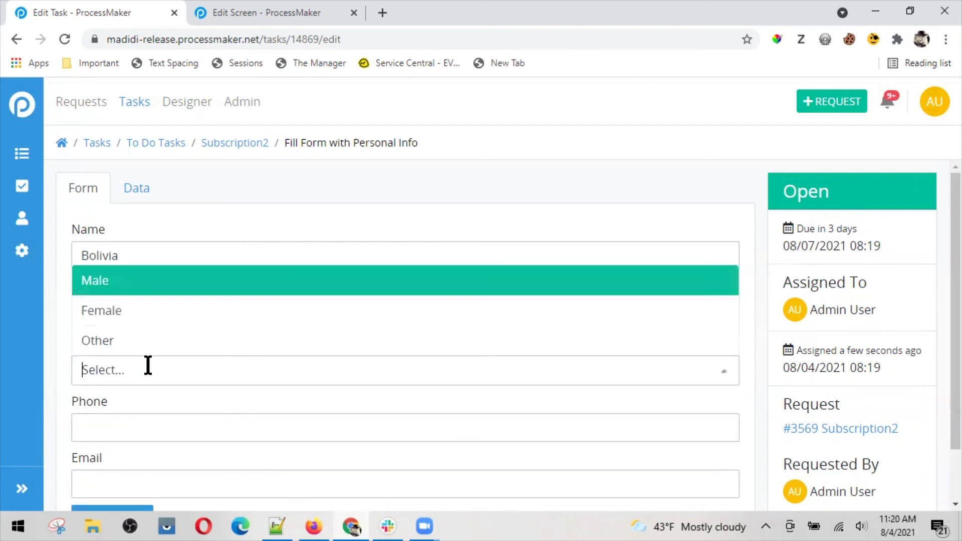
click(152, 313)
click(148, 428)
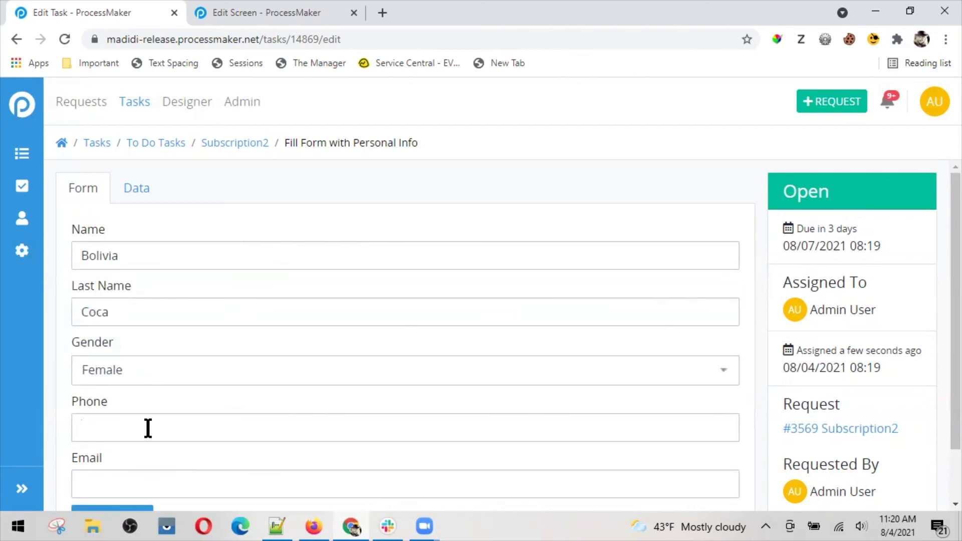
text(75299663)
click(128, 478)
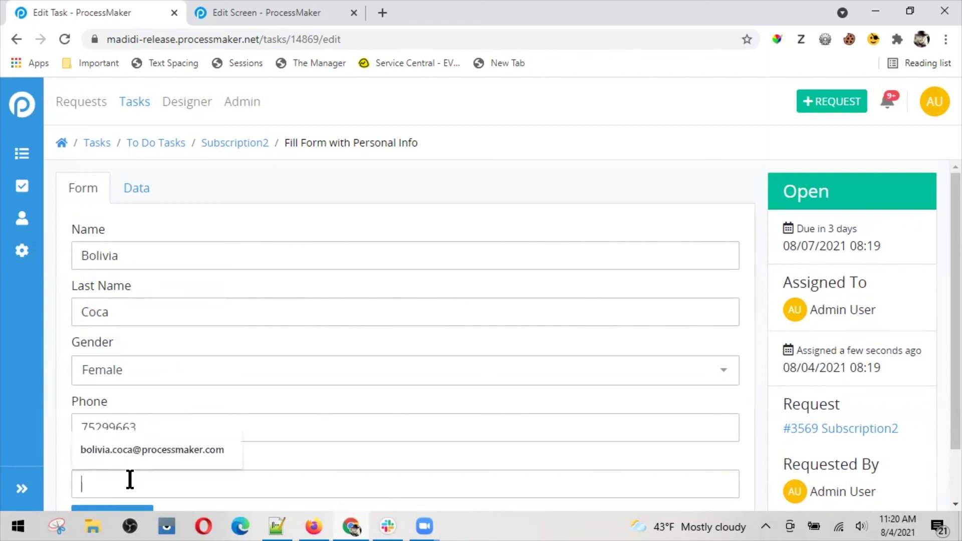
click(136, 448)
scroll(323, 423, down, 2)
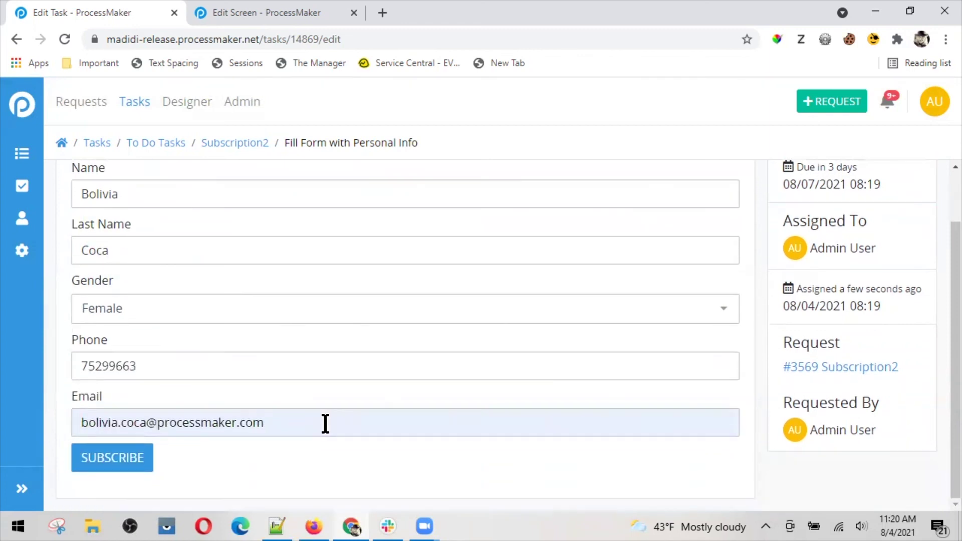
click(109, 462)
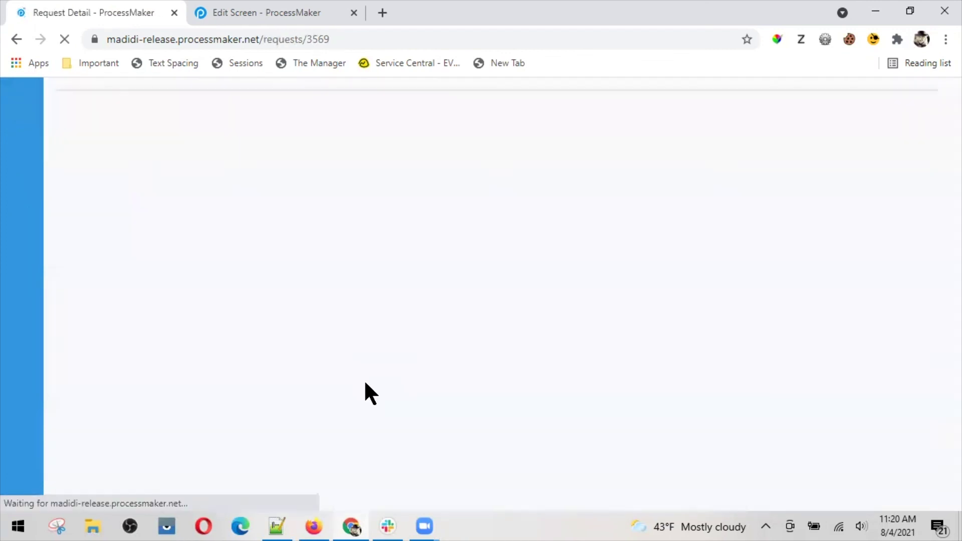
Review the request detail page and its raw submitted values on the Data tab
scroll(373, 388, down, 1)
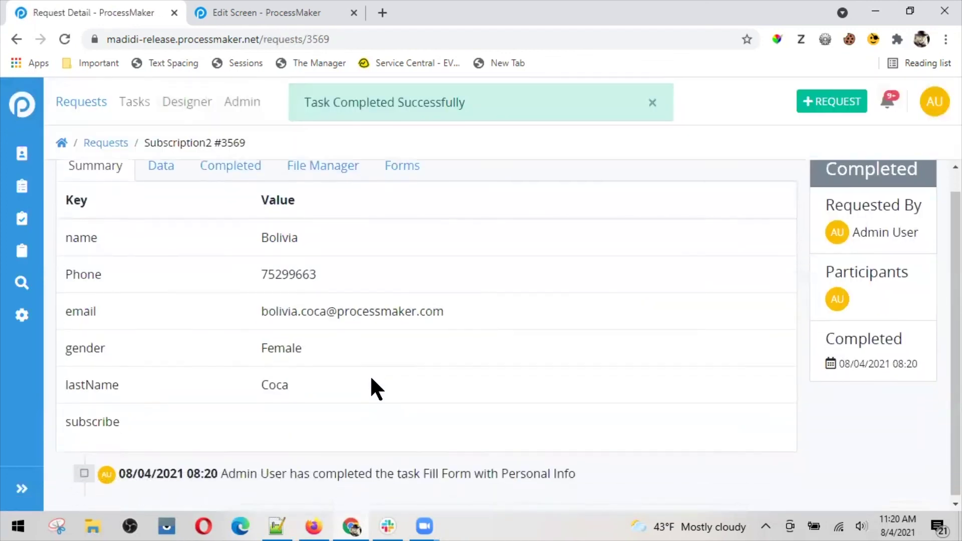
scroll(371, 379, up, 1)
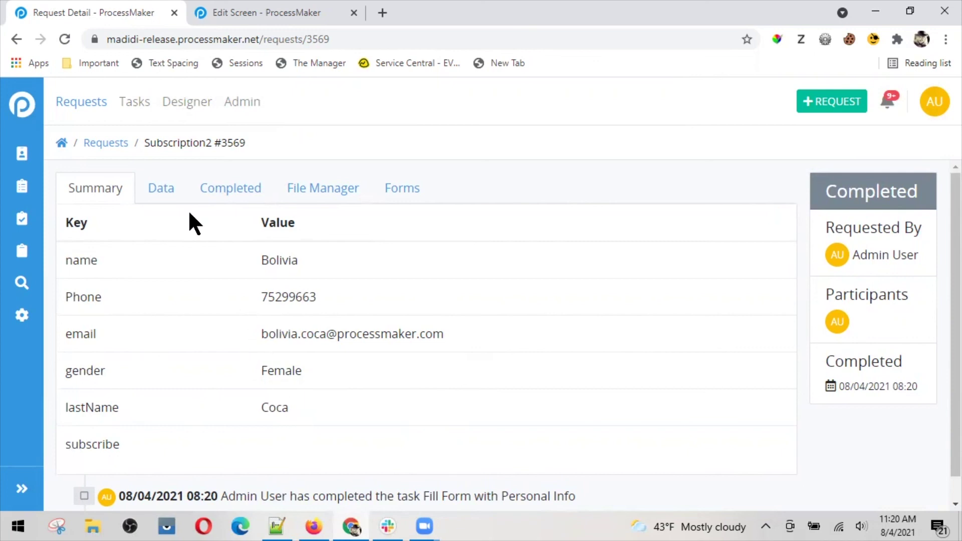
click(172, 196)
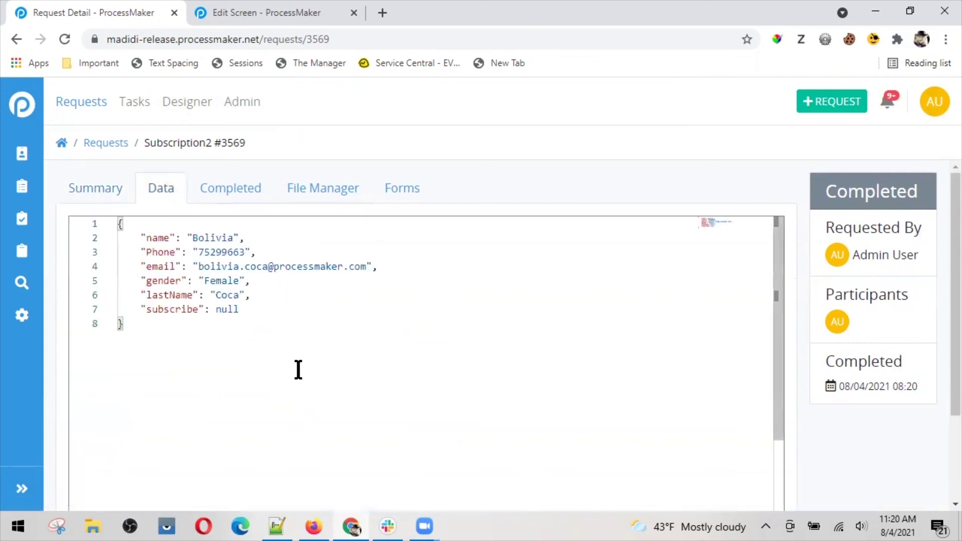
Open the completed Fill Form with Personal Info task, then list the request's forms
click(232, 189)
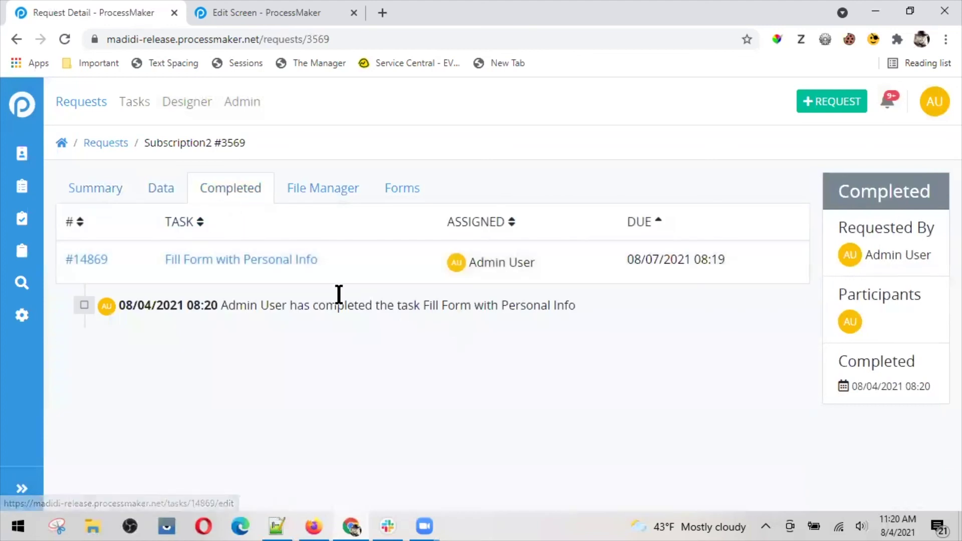
click(279, 266)
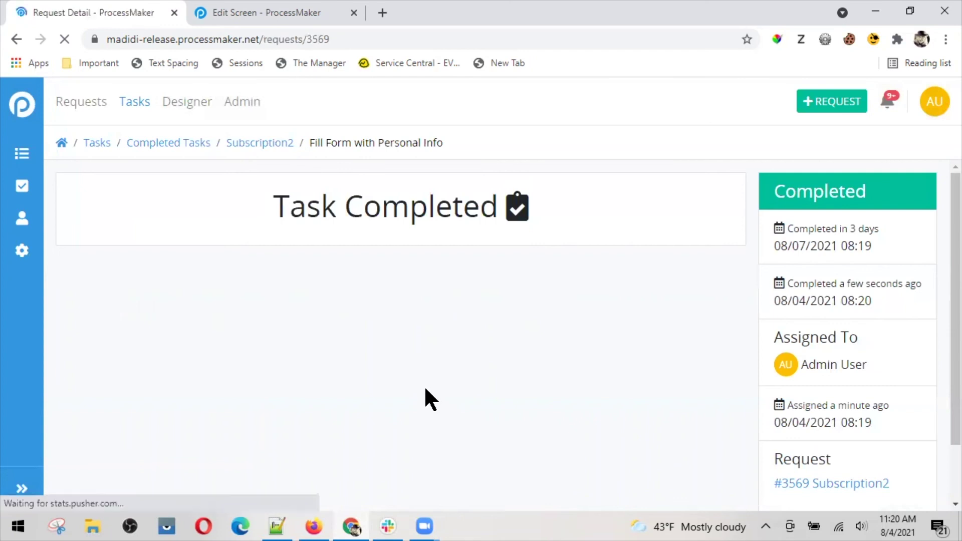
scroll(469, 370, down, 1)
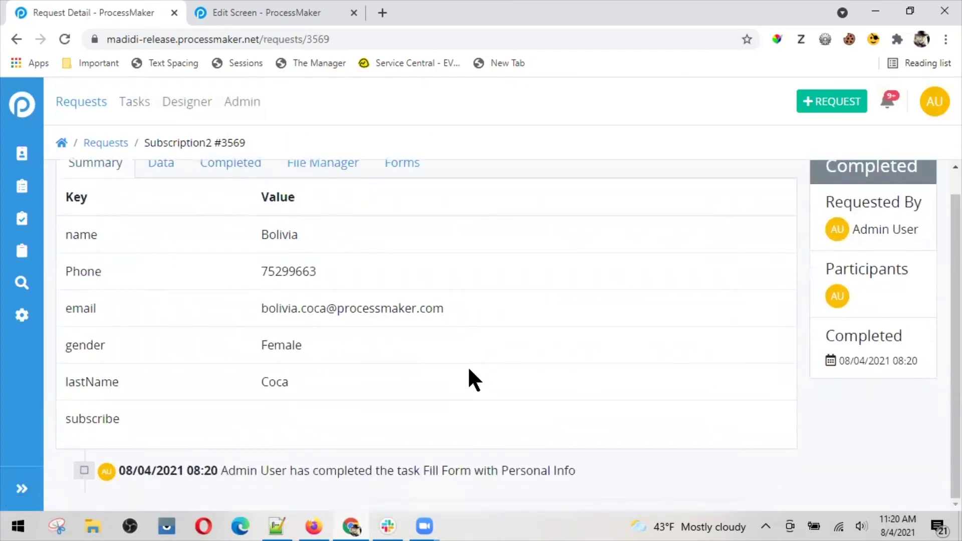
scroll(468, 369, up, 1)
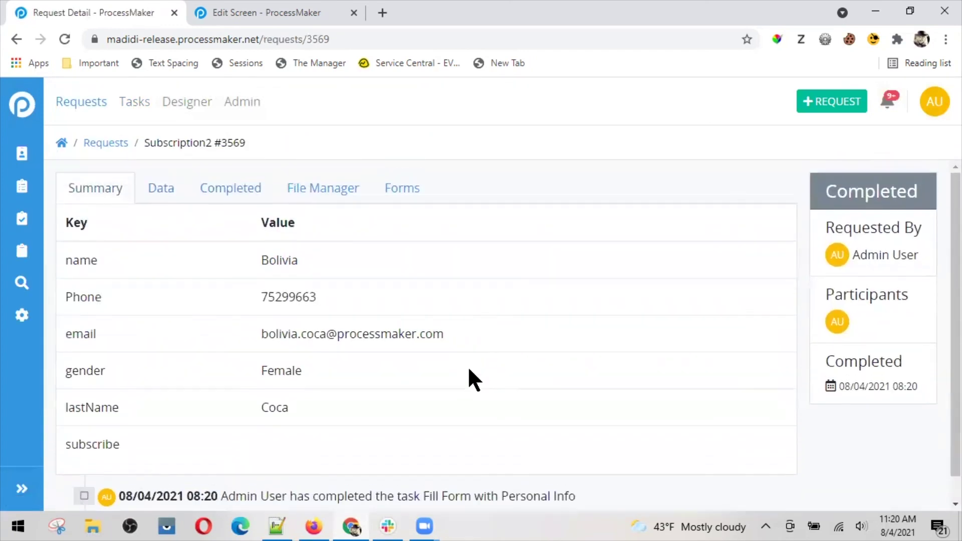
click(407, 200)
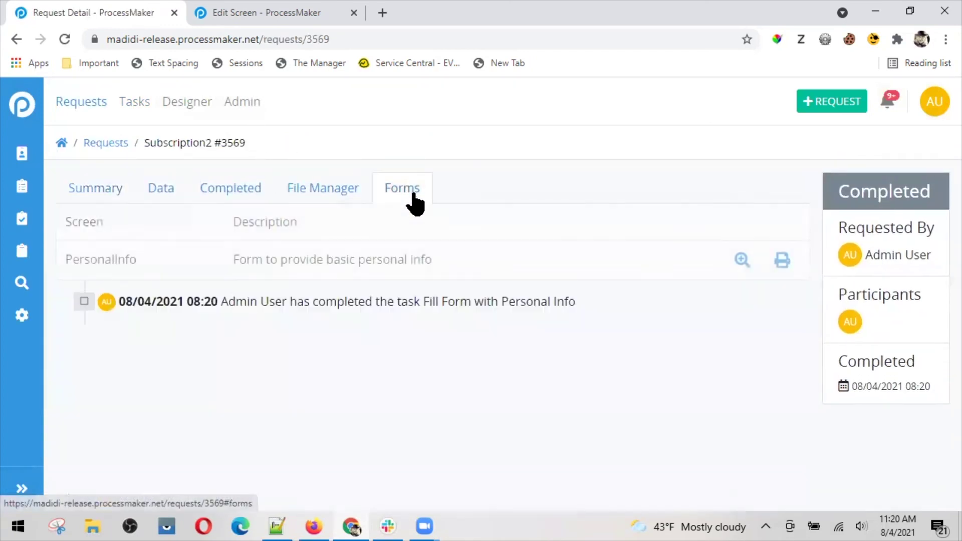
Print the PersonalInfo row to view the submitted form read-only in a new tab
click(782, 259)
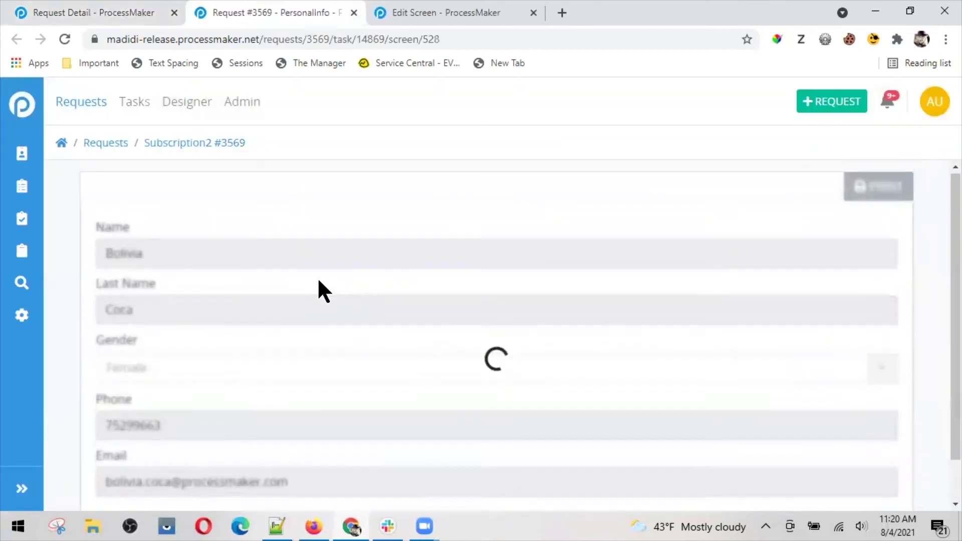
scroll(317, 277, up, 1)
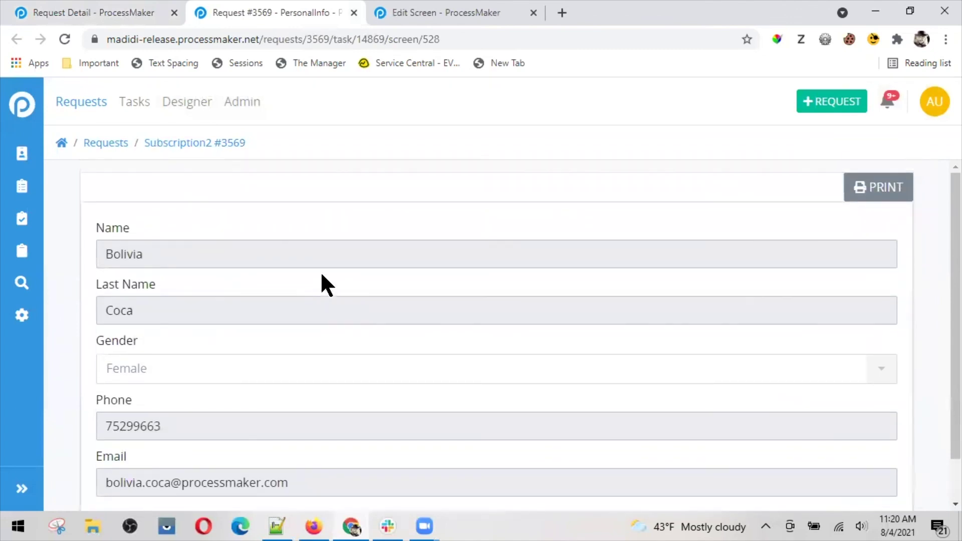
scroll(475, 333, down, 1)
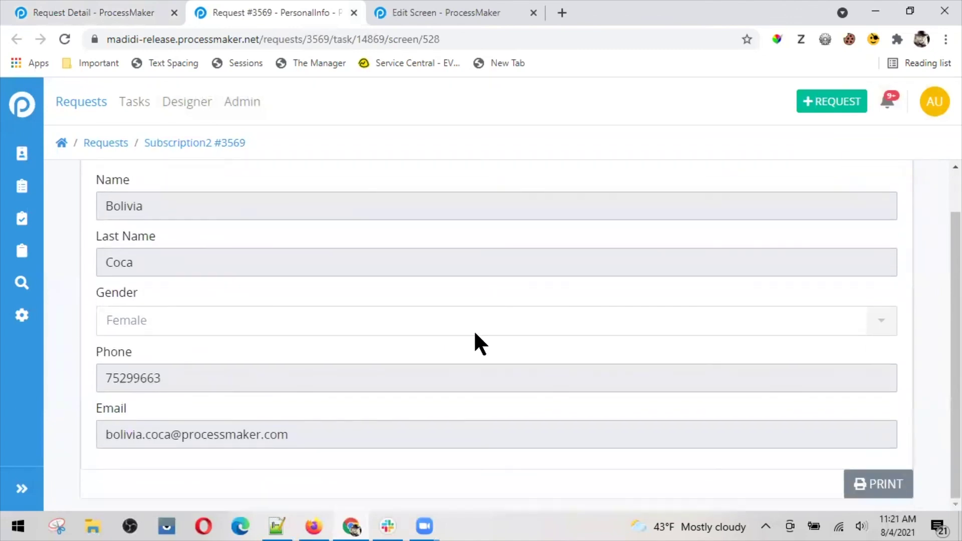